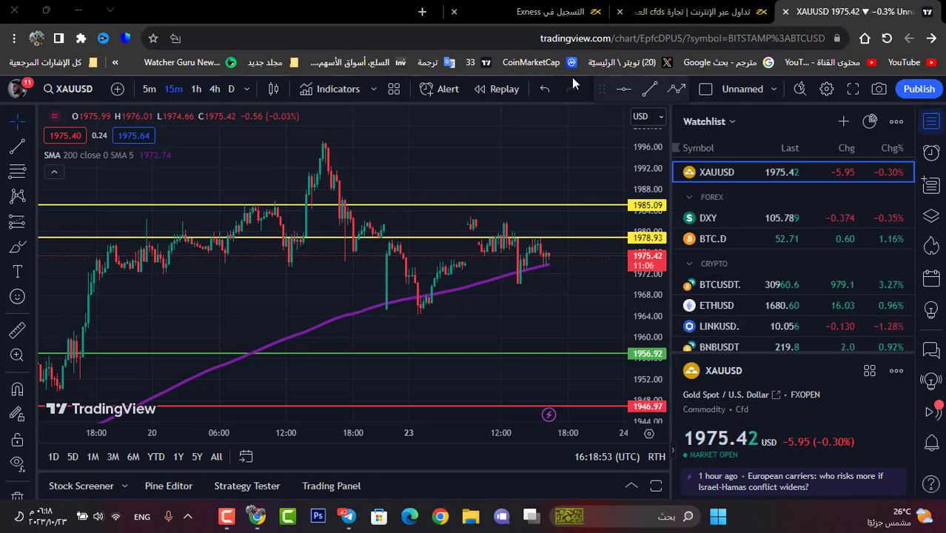
Step: Switch from the TradingView XAUUSD chart to the Exness sign-up browser tab
{"action": "left_click", "coordinate": [551, 14]}
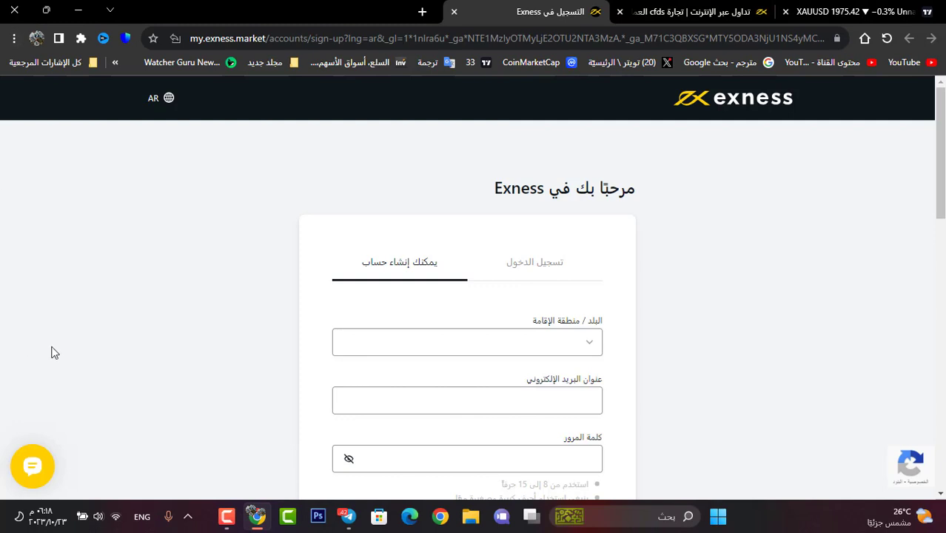
Step: Browse the country-of-residence list on the sign-up form and close it without choosing a country
{"action": "scroll", "coordinate": [274, 212], "scroll_direction": "down", "scroll_amount": 2}
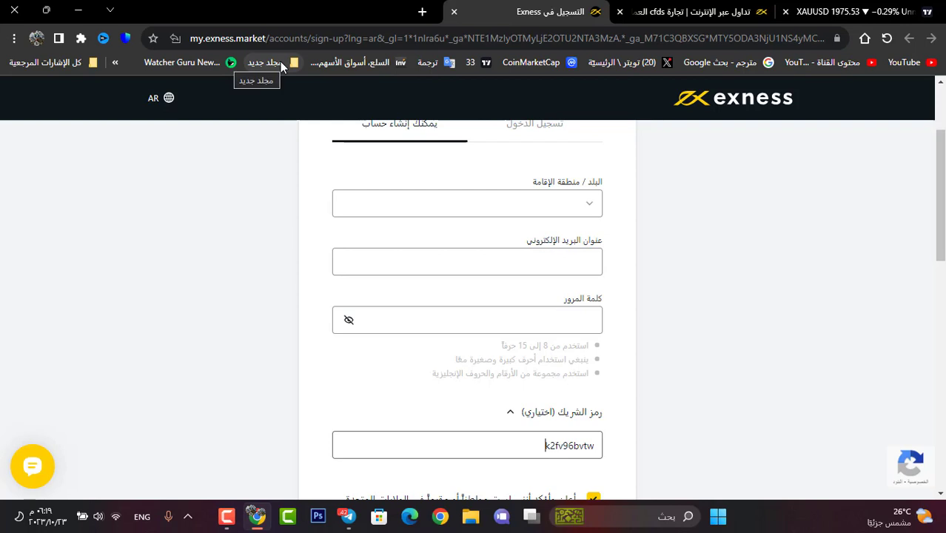
{"action": "scroll", "coordinate": [606, 273], "scroll_direction": "up", "scroll_amount": 1}
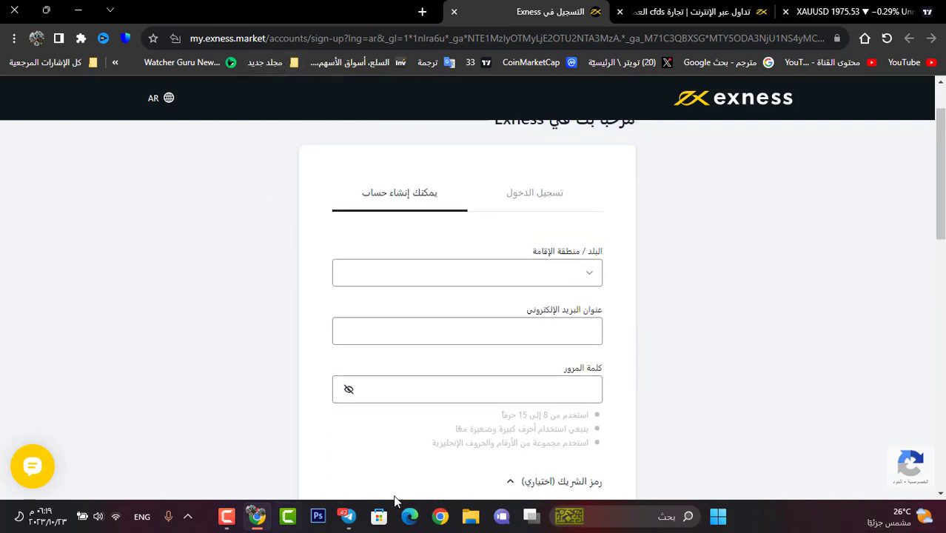
{"action": "scroll", "coordinate": [436, 406], "scroll_direction": "down", "scroll_amount": 2}
{"action": "scroll", "coordinate": [511, 256], "scroll_direction": "up", "scroll_amount": 1}
{"action": "scroll", "coordinate": [511, 256], "scroll_direction": "up", "scroll_amount": 2}
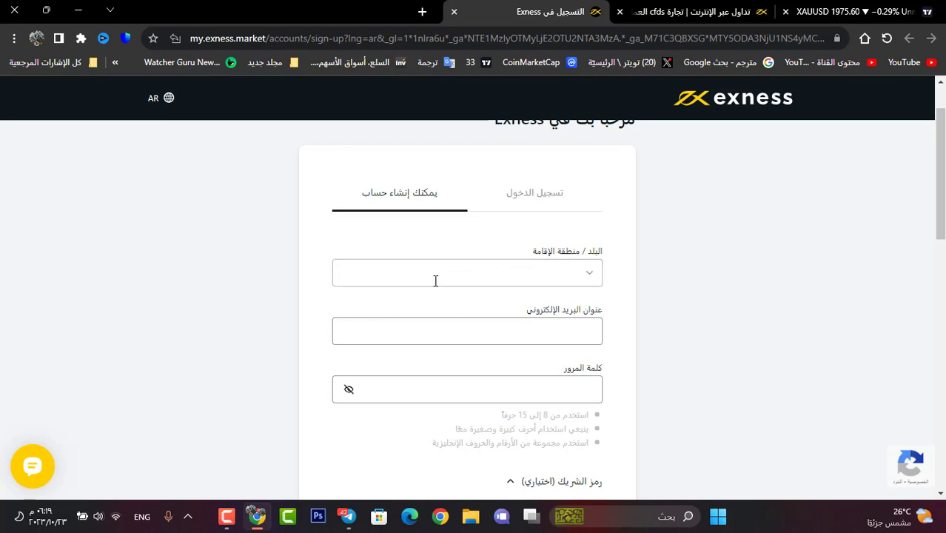
{"action": "left_click", "coordinate": [561, 278]}
{"action": "scroll", "coordinate": [566, 326], "scroll_direction": "down", "scroll_amount": 1}
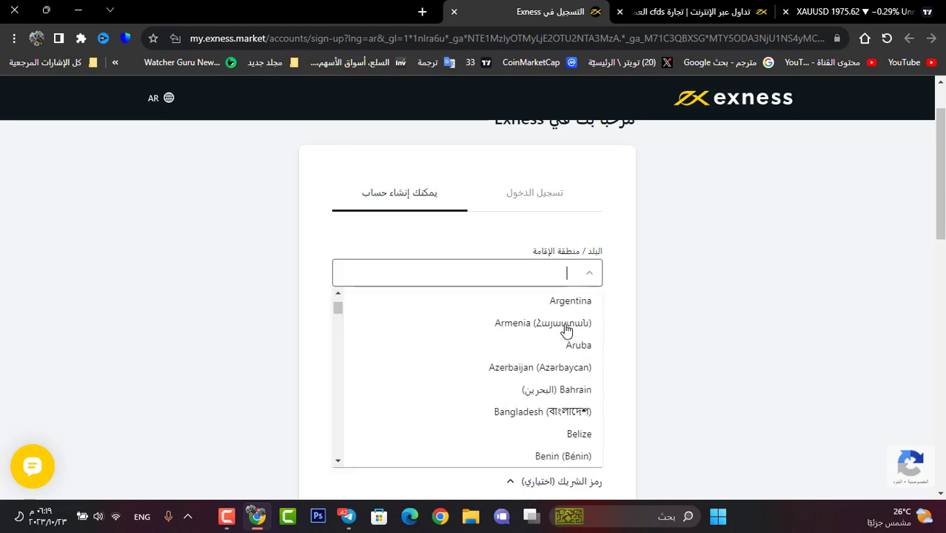
{"action": "scroll", "coordinate": [591, 312], "scroll_direction": "down", "scroll_amount": 2}
{"action": "scroll", "coordinate": [625, 300], "scroll_direction": "up", "scroll_amount": 2}
{"action": "left_click", "coordinate": [625, 300]}
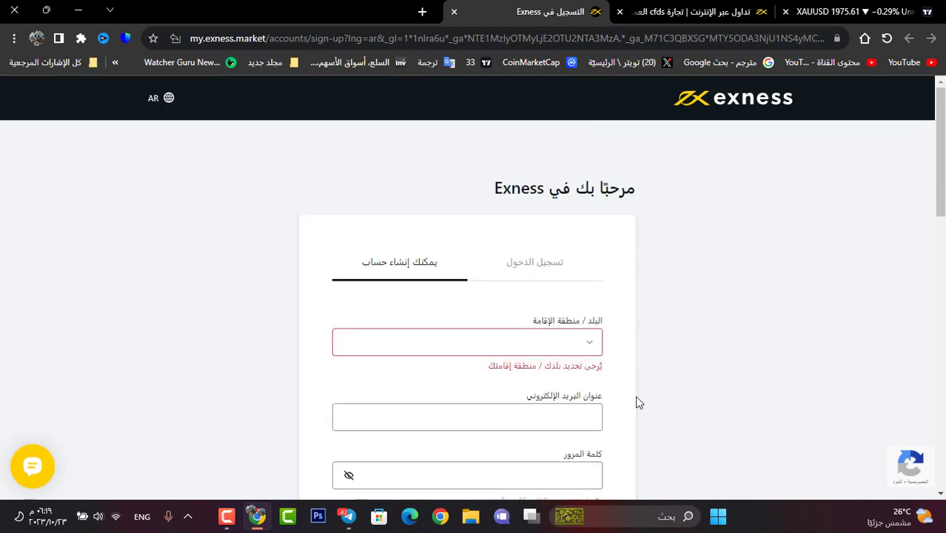
{"action": "scroll", "coordinate": [638, 402], "scroll_direction": "down", "scroll_amount": 2}
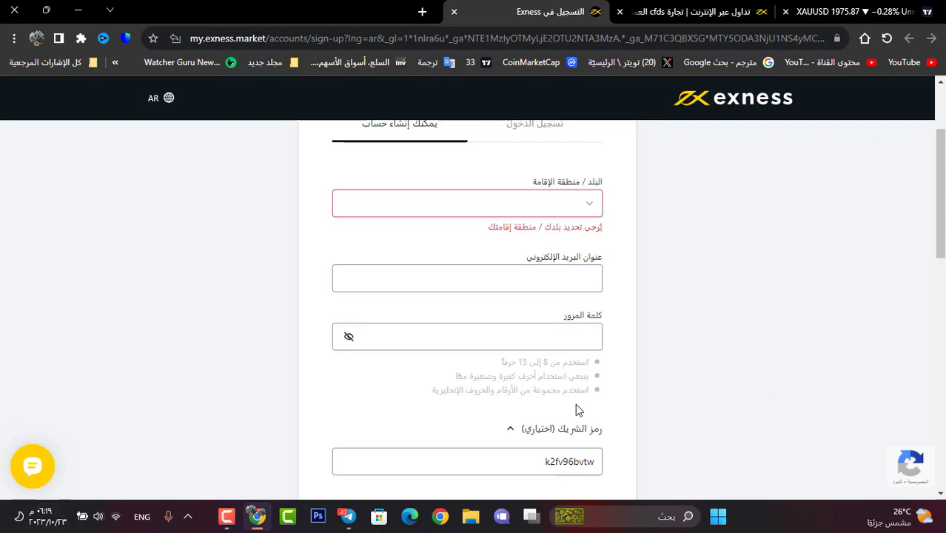
Step: Reveal the password characters, enter a trial password, then erase it completely
{"action": "left_click", "coordinate": [570, 345]}
{"action": "left_click", "coordinate": [349, 336]}
{"action": "left_click", "coordinate": [430, 324]}
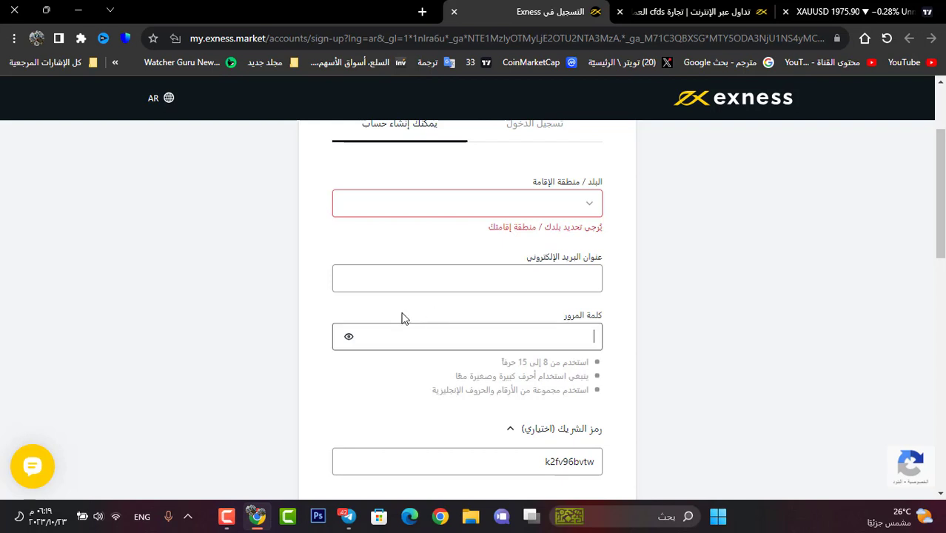
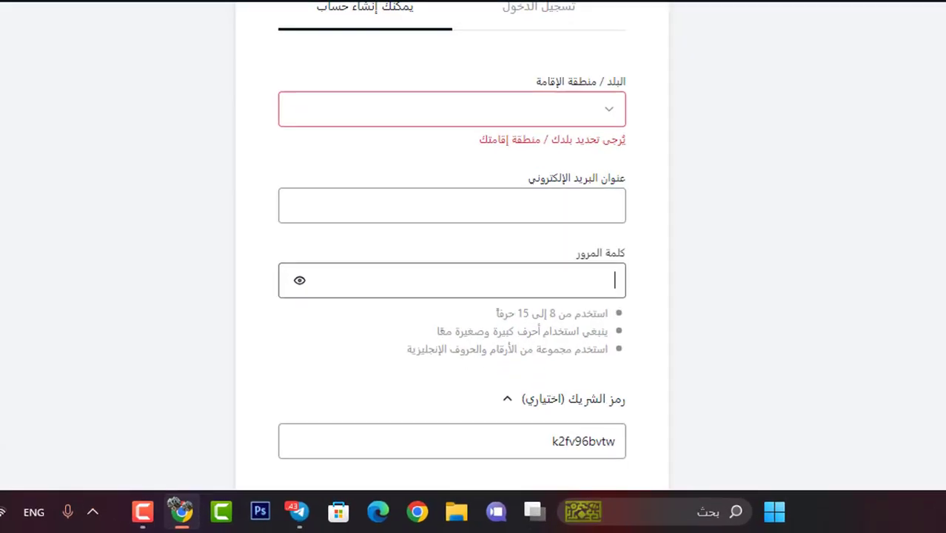
{"action": "scroll", "coordinate": [860, 97], "scroll_direction": "down", "scroll_amount": 3}
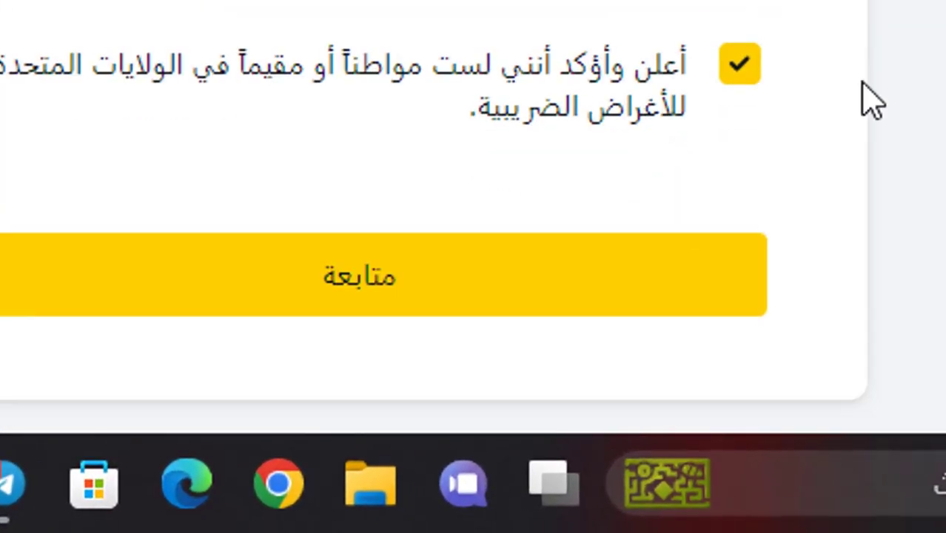
Step: Select the partner code field and move on to the personal area's My Accounts page
{"action": "double_click", "coordinate": [565, 318]}
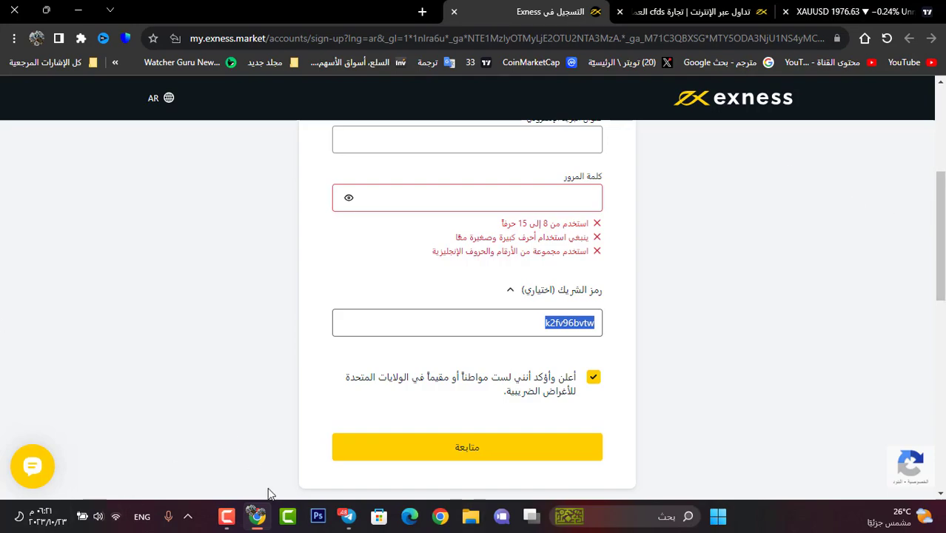
{"action": "scroll", "coordinate": [157, 381], "scroll_direction": "up", "scroll_amount": 2}
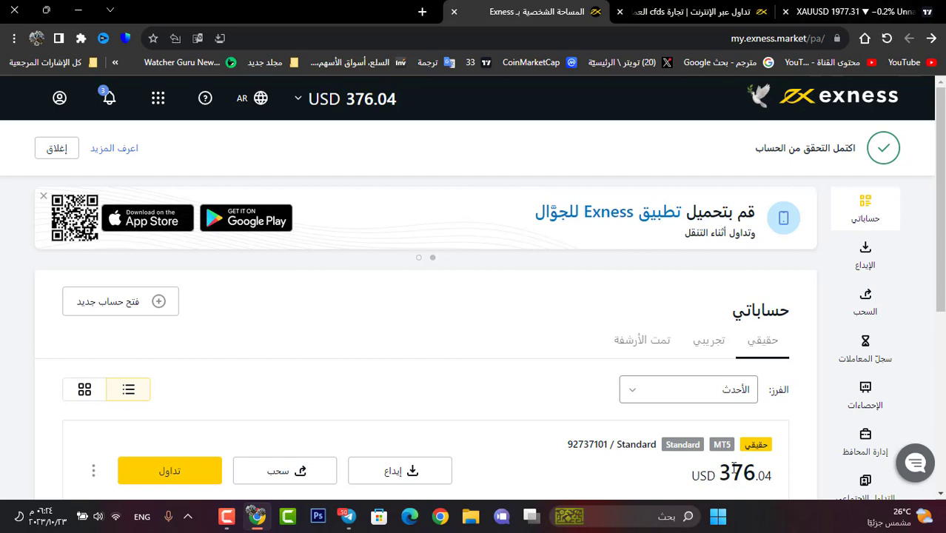
{"action": "scroll", "coordinate": [457, 261], "scroll_direction": "down", "scroll_amount": 2}
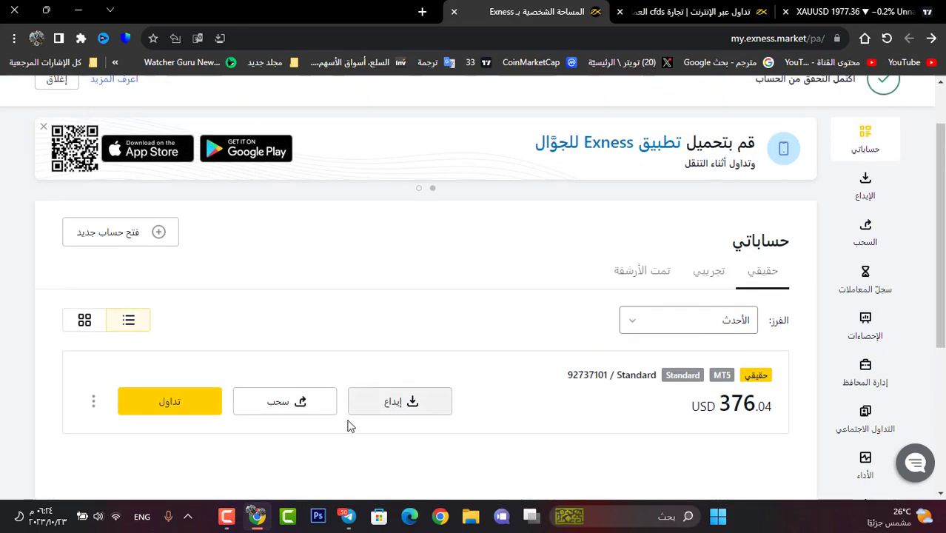
{"action": "left_click", "coordinate": [365, 412]}
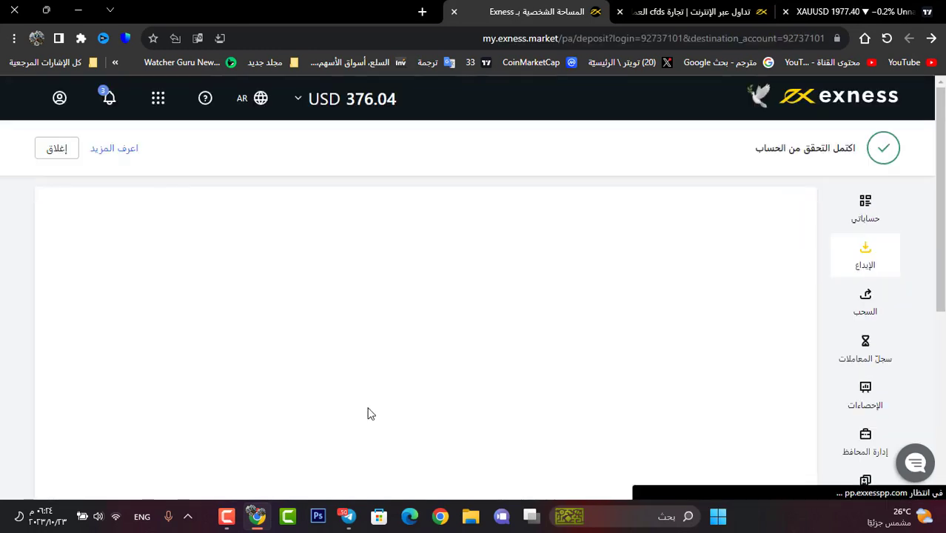
{"action": "scroll", "coordinate": [392, 355], "scroll_direction": "down", "scroll_amount": 2}
{"action": "scroll", "coordinate": [433, 315], "scroll_direction": "up", "scroll_amount": 2}
{"action": "scroll", "coordinate": [446, 330], "scroll_direction": "up", "scroll_amount": 1}
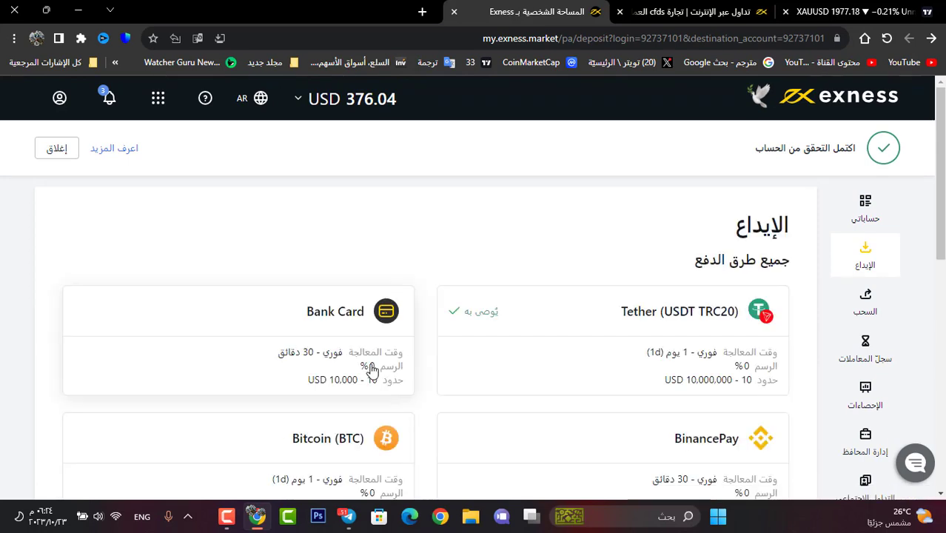
{"action": "scroll", "coordinate": [416, 320], "scroll_direction": "down", "scroll_amount": 1}
{"action": "scroll", "coordinate": [564, 275], "scroll_direction": "down", "scroll_amount": 1}
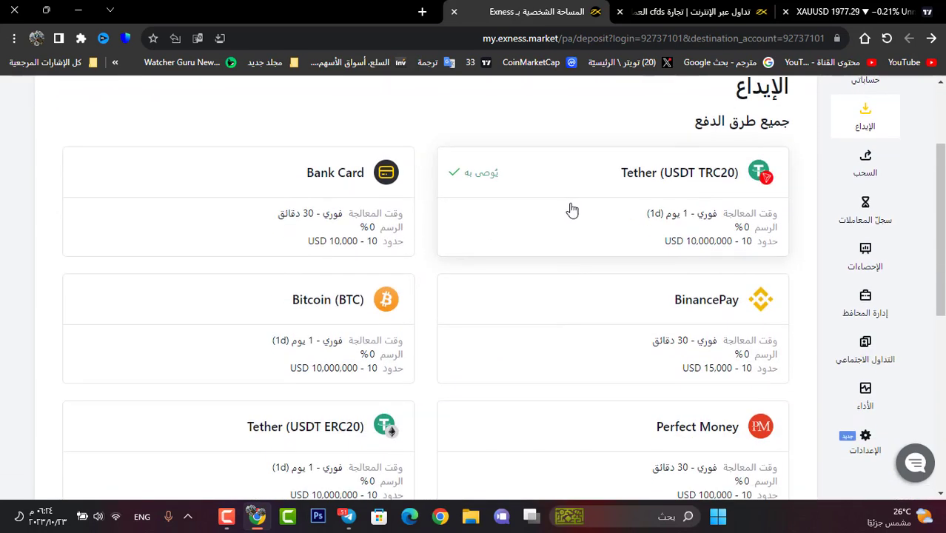
{"action": "scroll", "coordinate": [580, 237], "scroll_direction": "down", "scroll_amount": 1}
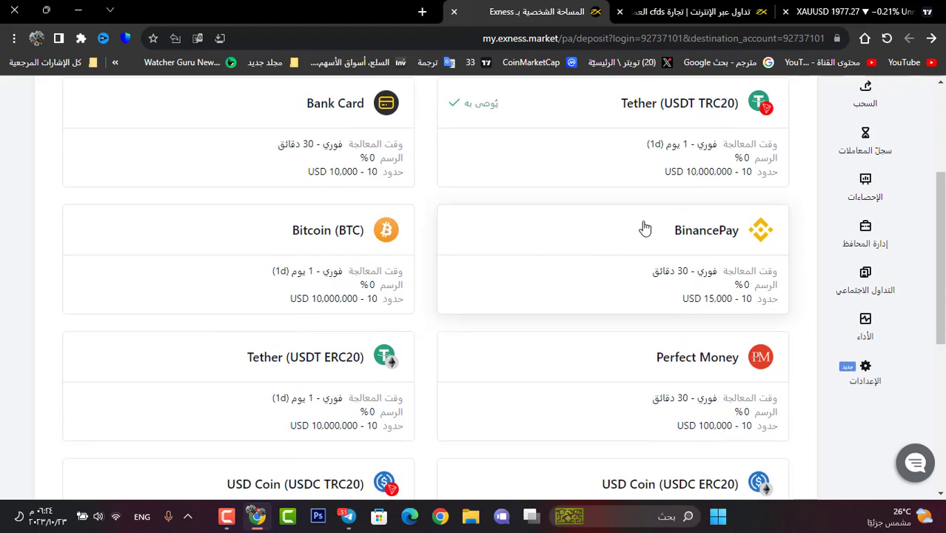
{"action": "scroll", "coordinate": [625, 253], "scroll_direction": "down", "scroll_amount": 1}
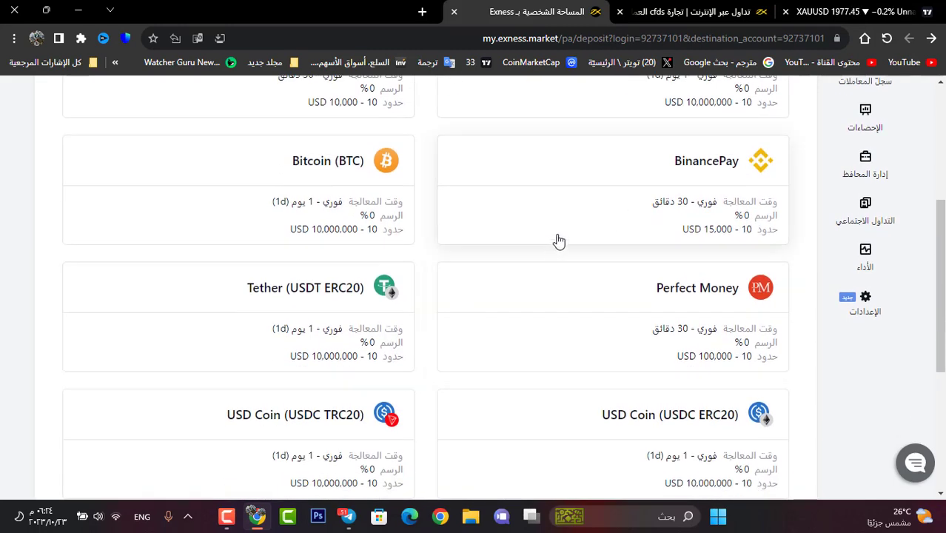
{"action": "scroll", "coordinate": [202, 334], "scroll_direction": "down", "scroll_amount": 1}
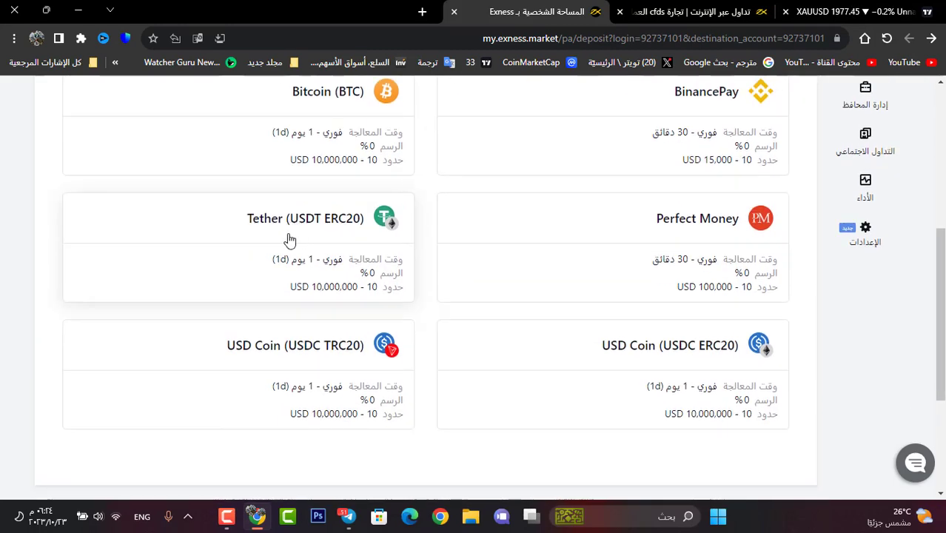
{"action": "left_click", "coordinate": [314, 224]}
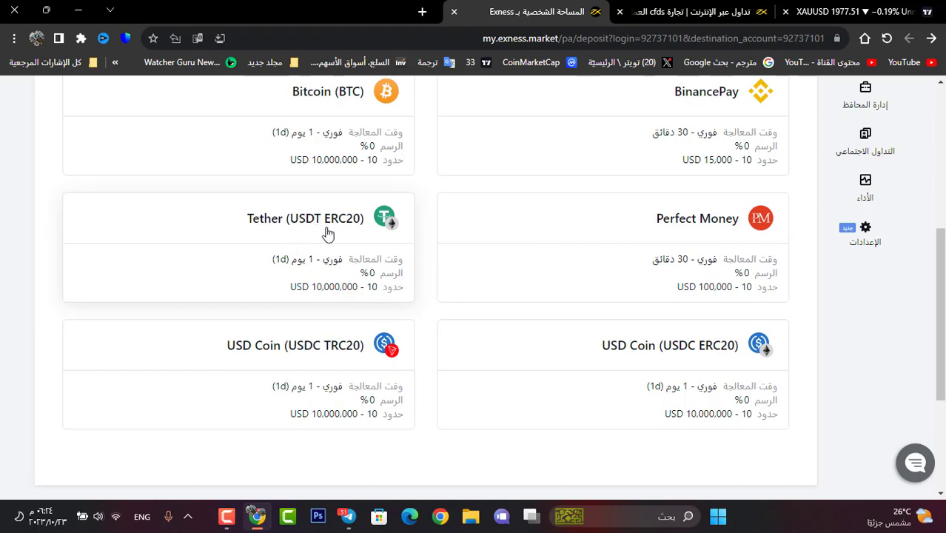
{"action": "scroll", "coordinate": [405, 277], "scroll_direction": "up", "scroll_amount": 2}
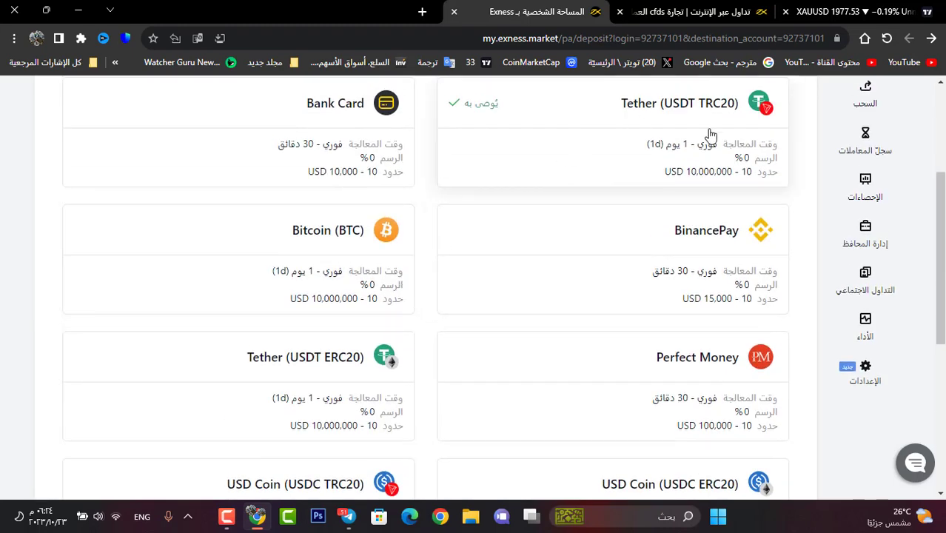
{"action": "scroll", "coordinate": [580, 375], "scroll_direction": "down", "scroll_amount": 2}
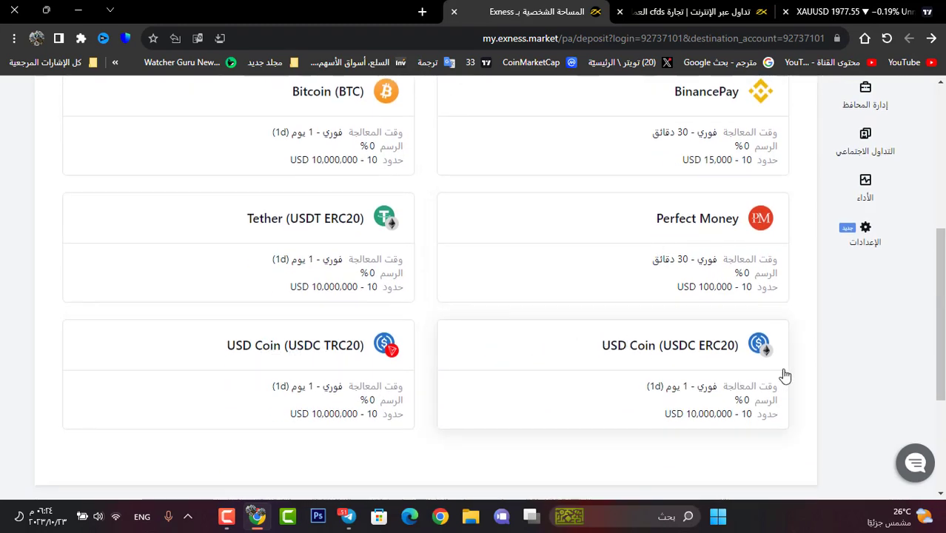
{"action": "scroll", "coordinate": [788, 375], "scroll_direction": "up", "scroll_amount": 5}
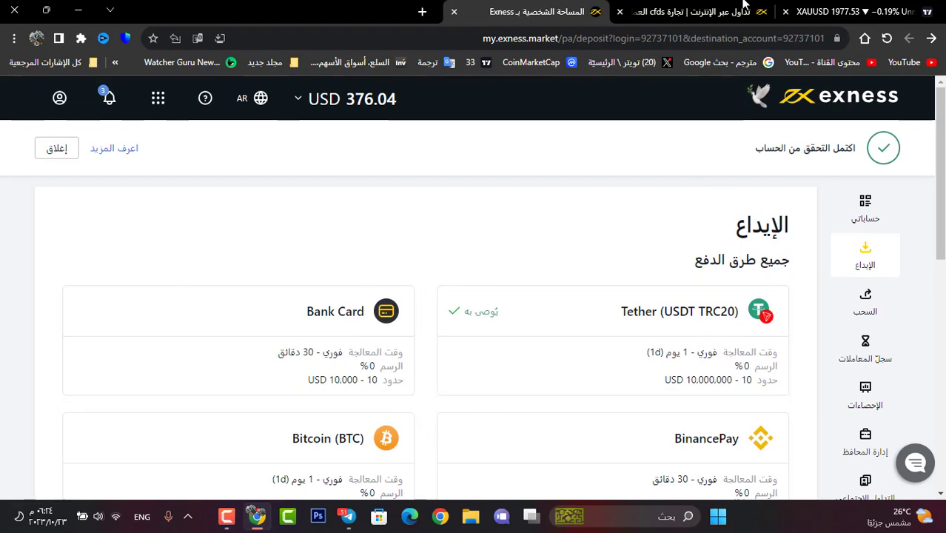
Step: View the empty Demo accounts tab under My accounts and start opening a new account
{"action": "left_click", "coordinate": [864, 210]}
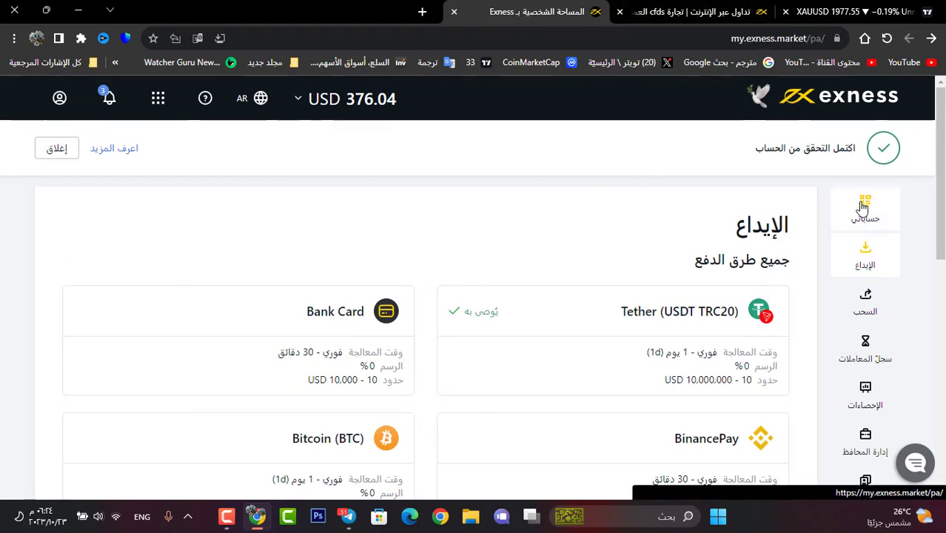
{"action": "scroll", "coordinate": [451, 348], "scroll_direction": "down", "scroll_amount": 2}
{"action": "left_click", "coordinate": [703, 202]}
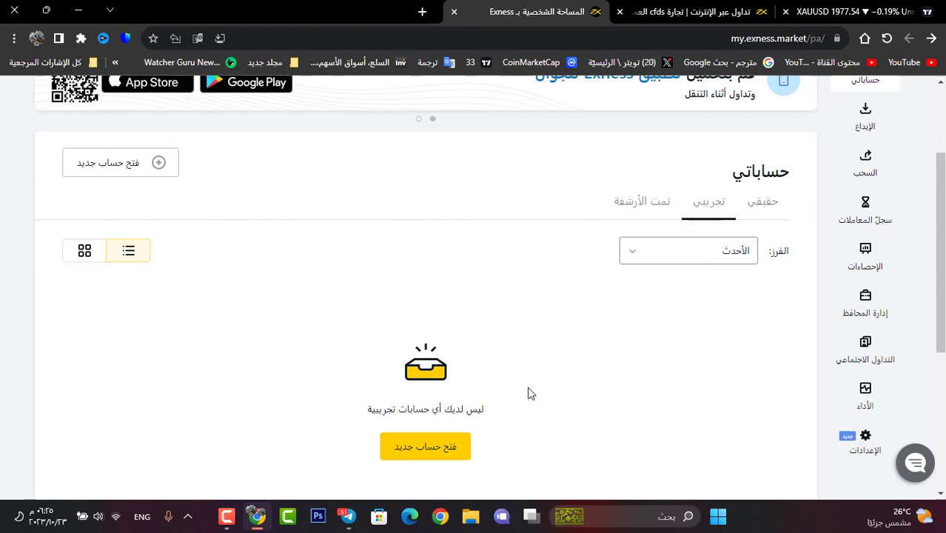
{"action": "left_click", "coordinate": [462, 453]}
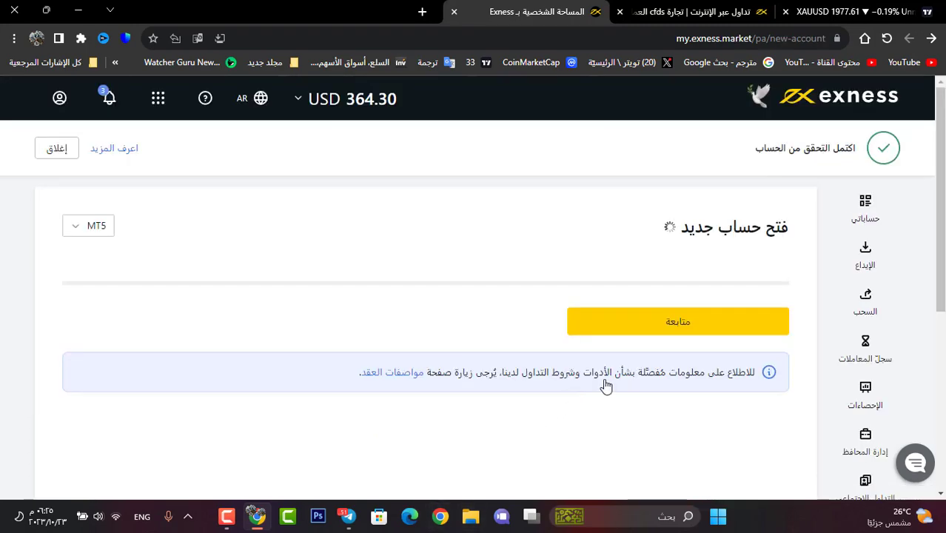
Step: Choose the Standard account type and set it up as a demo account with a 500 USD balance
{"action": "scroll", "coordinate": [518, 363], "scroll_direction": "down", "scroll_amount": 3}
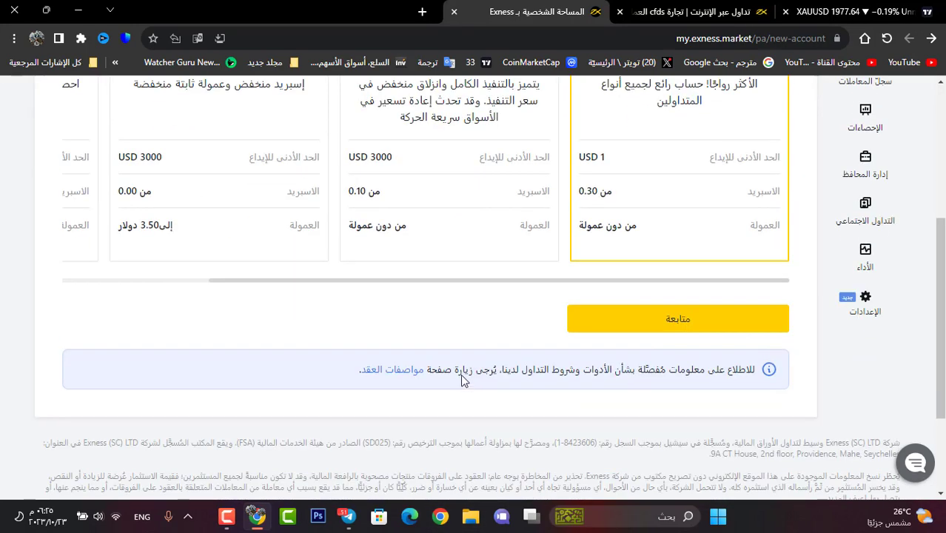
{"action": "scroll", "coordinate": [462, 374], "scroll_direction": "up", "scroll_amount": 1}
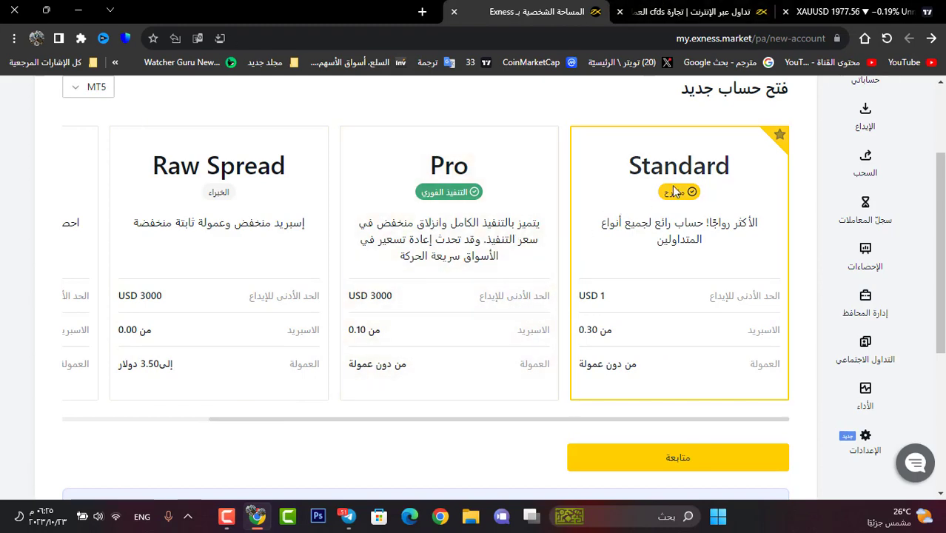
{"action": "scroll", "coordinate": [607, 345], "scroll_direction": "down", "scroll_amount": 1}
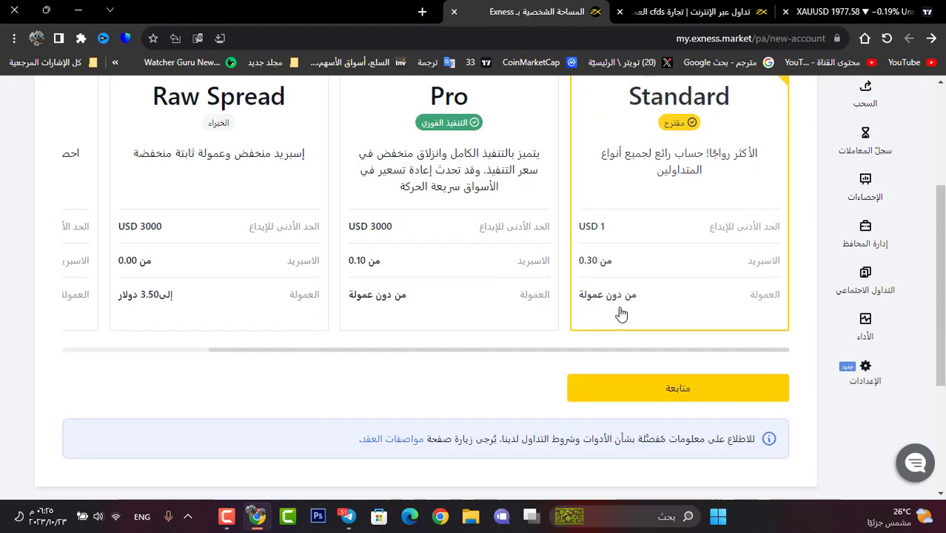
{"action": "left_click", "coordinate": [614, 402]}
{"action": "scroll", "coordinate": [589, 439], "scroll_direction": "down", "scroll_amount": 2}
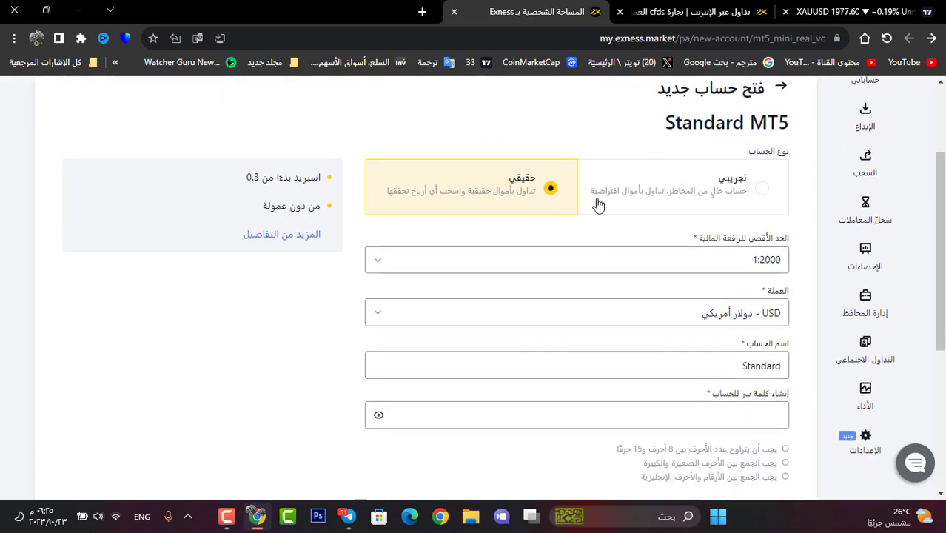
{"action": "left_click", "coordinate": [709, 196]}
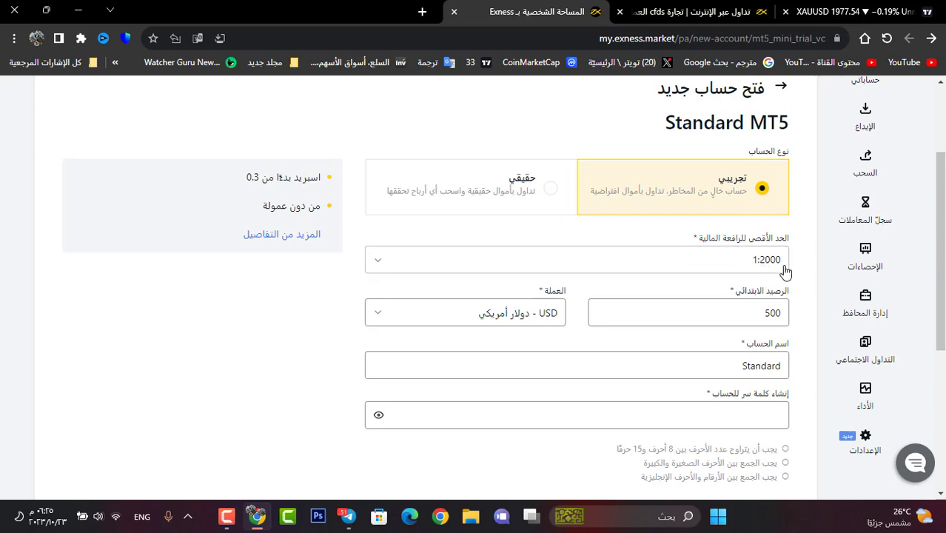
{"action": "left_click_drag", "start_coordinate": [724, 317], "coordinate": [743, 302]}
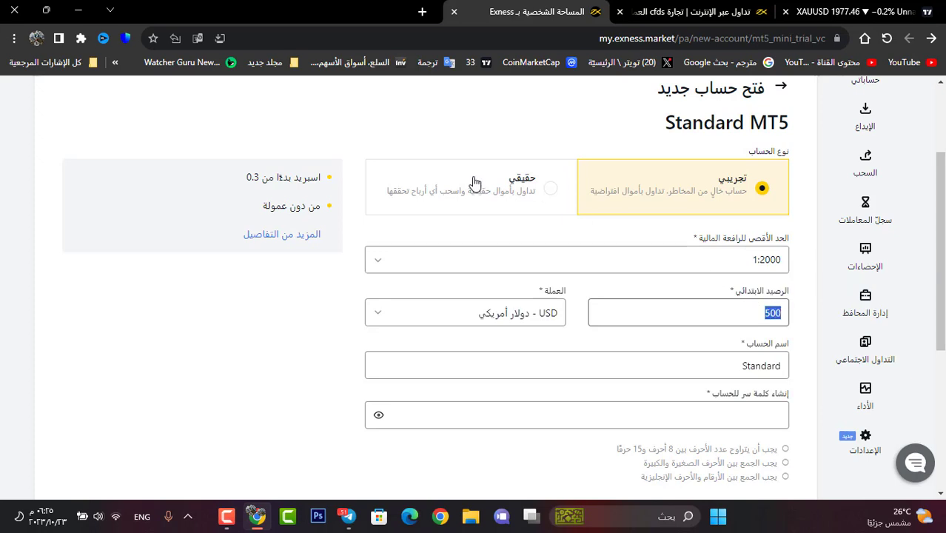
{"action": "left_click", "coordinate": [522, 200]}
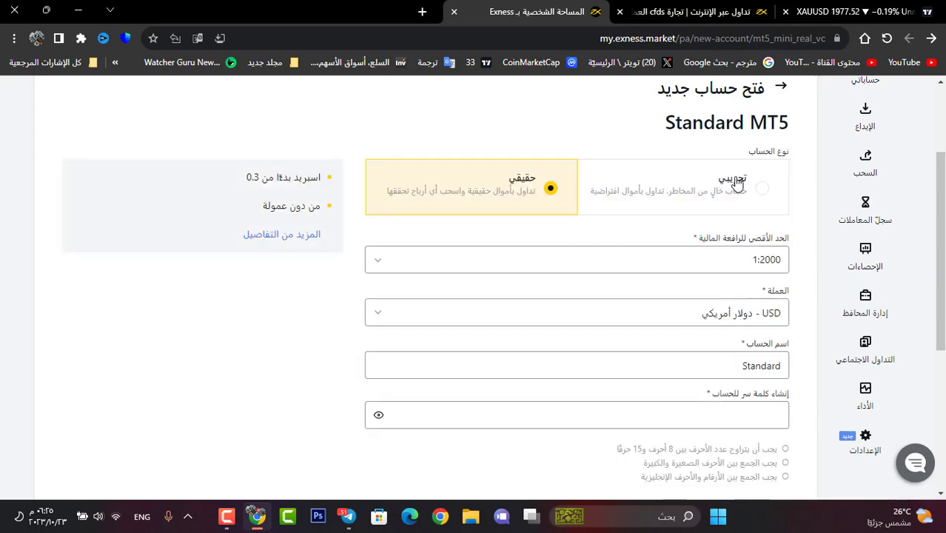
{"action": "left_click", "coordinate": [735, 204]}
{"action": "scroll", "coordinate": [703, 311], "scroll_direction": "down", "scroll_amount": 1}
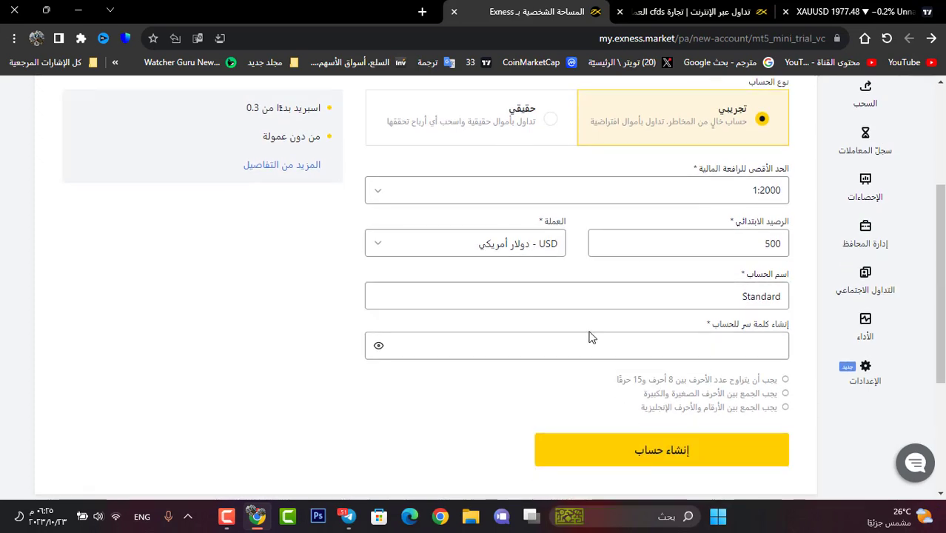
Step: Enter the account password and create the Standard demo account
{"action": "left_click", "coordinate": [488, 337]}
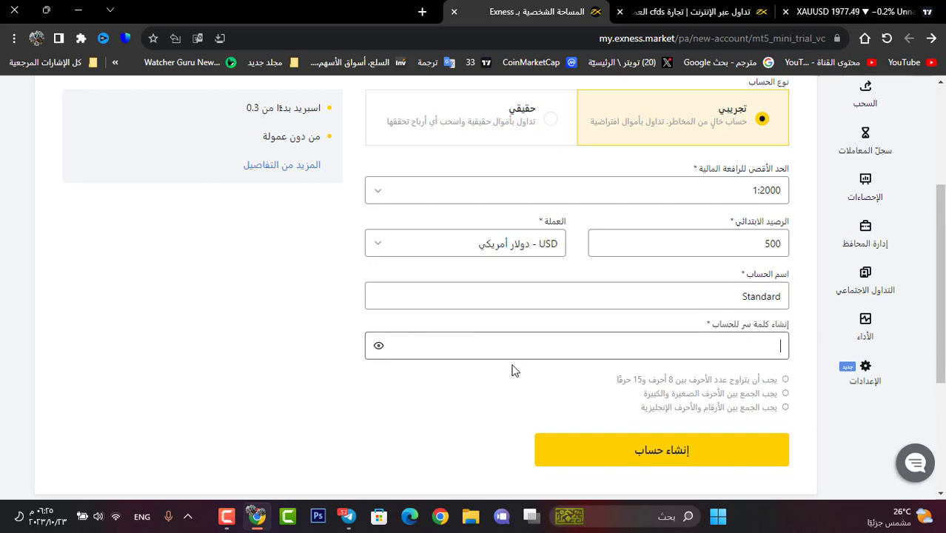
{"action": "type", "text": "•••"}
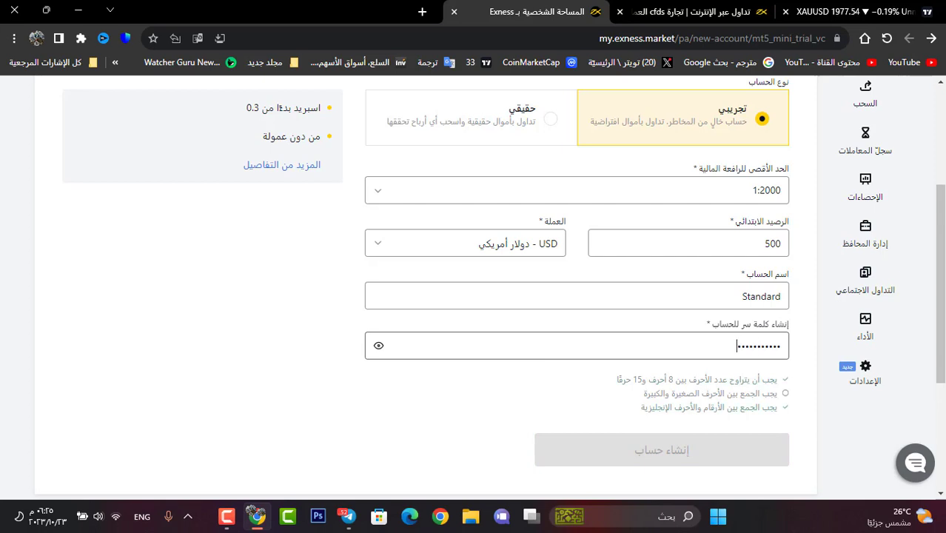
{"action": "type", "text": "•"}
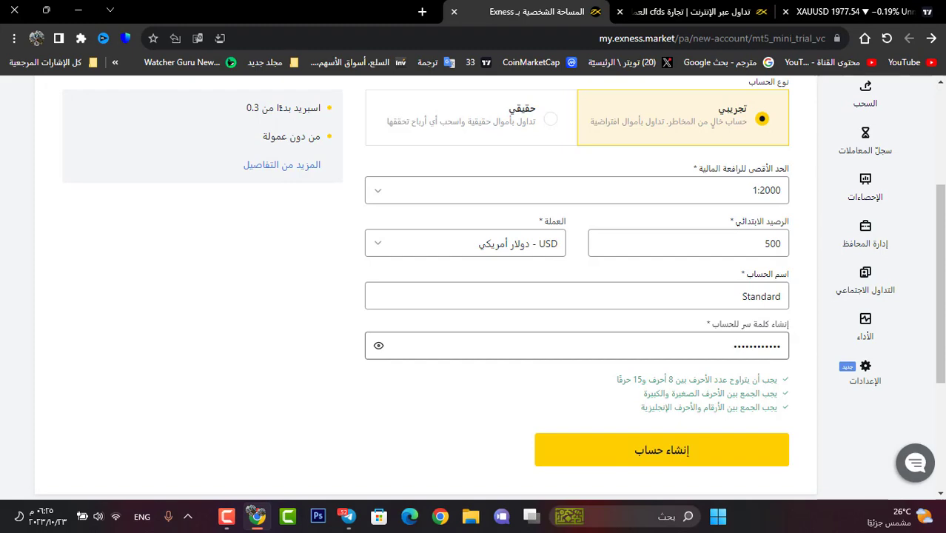
{"action": "left_click", "coordinate": [574, 457]}
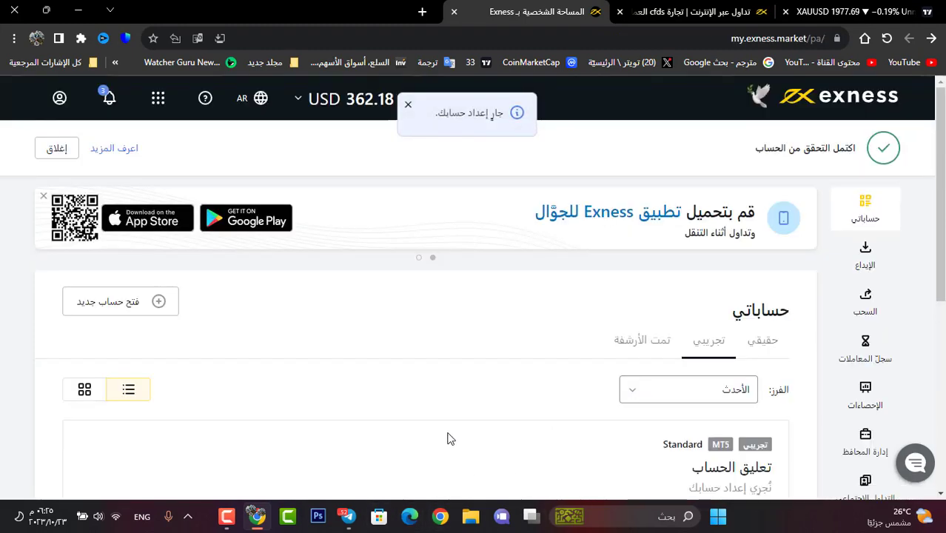
Step: Check the new demo account's setup status and bring up its trading-platform choices via Trade
{"action": "scroll", "coordinate": [579, 321], "scroll_direction": "down", "scroll_amount": 3}
{"action": "scroll", "coordinate": [671, 382], "scroll_direction": "up", "scroll_amount": 1}
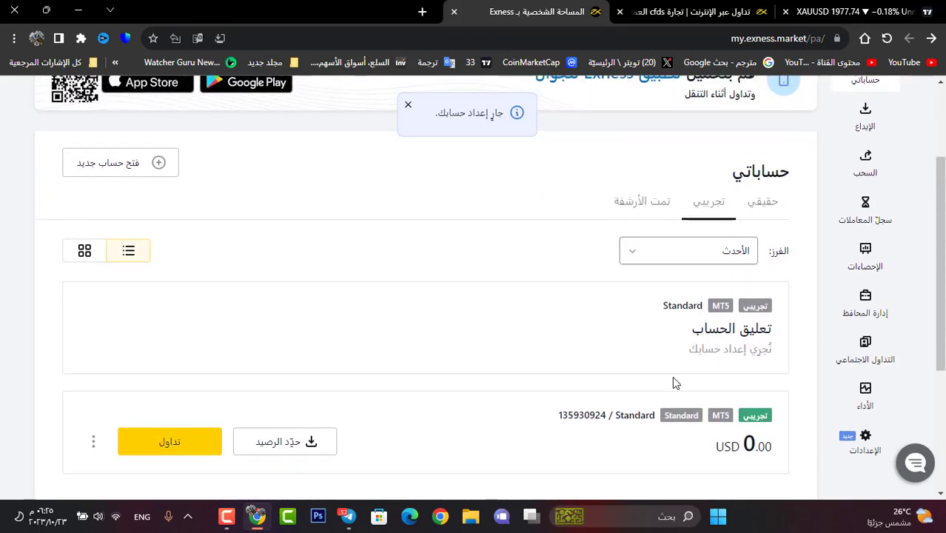
{"action": "scroll", "coordinate": [192, 449], "scroll_direction": "up", "scroll_amount": 1}
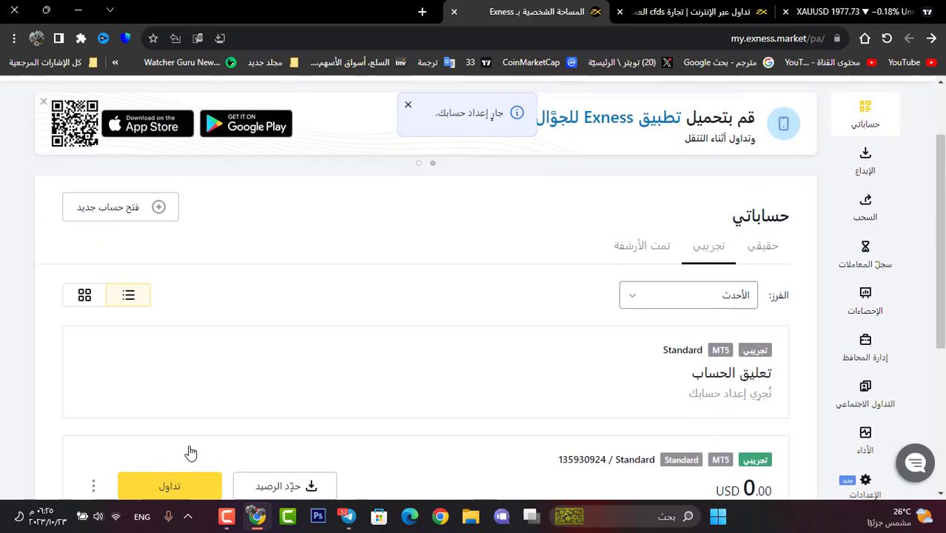
{"action": "scroll", "coordinate": [196, 448], "scroll_direction": "down", "scroll_amount": 1}
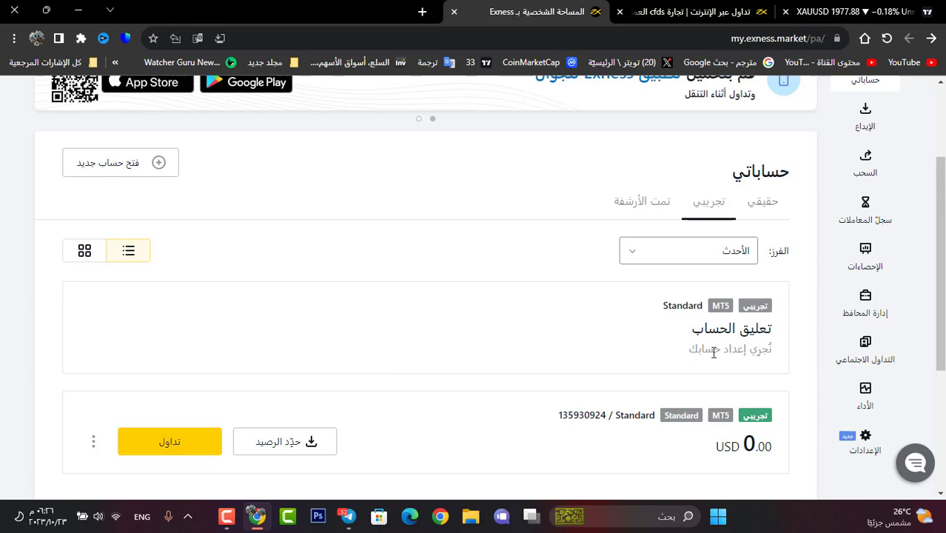
{"action": "left_click_drag", "start_coordinate": [713, 352], "coordinate": [755, 358]}
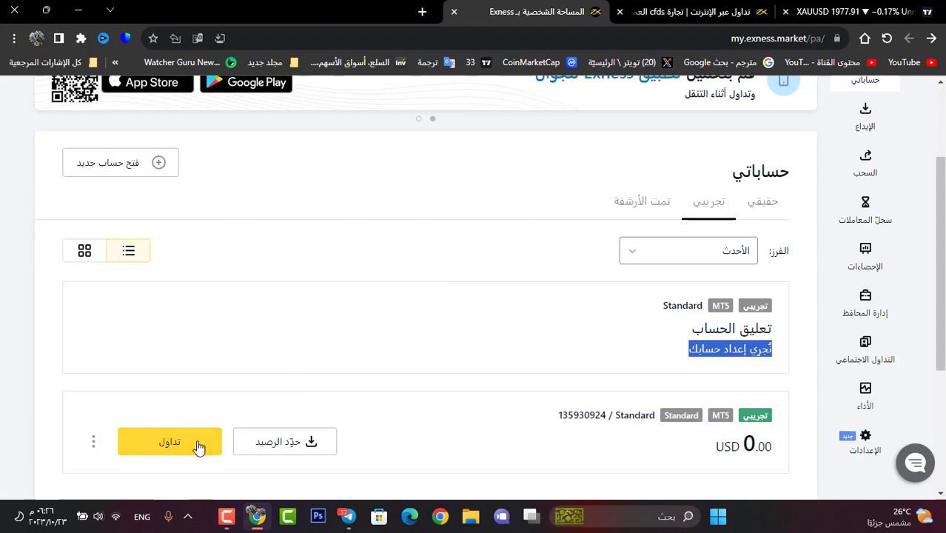
{"action": "left_click", "coordinate": [197, 443]}
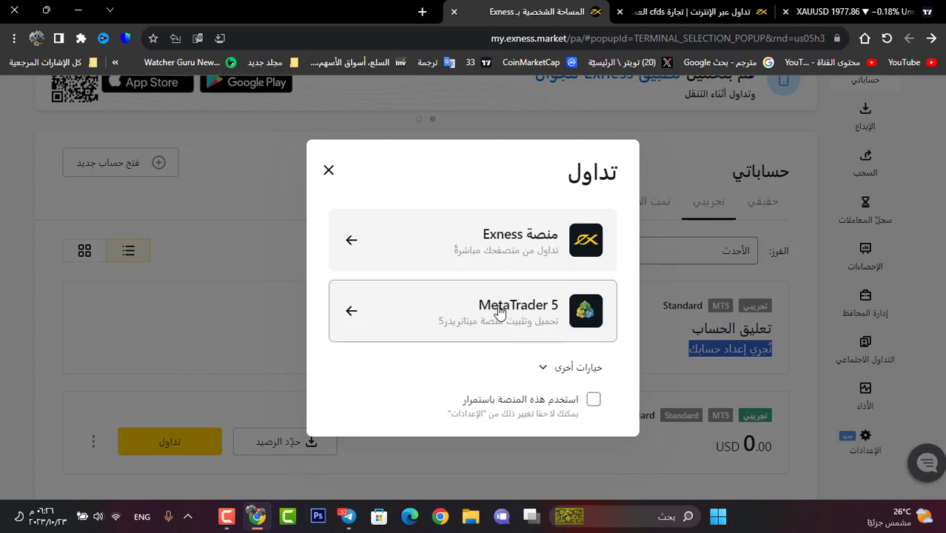
Step: Open the Standard demo account in Exness WebTerminal, loading its EUR/USD chart and USD 500.00 balance
{"action": "left_click", "coordinate": [521, 244]}
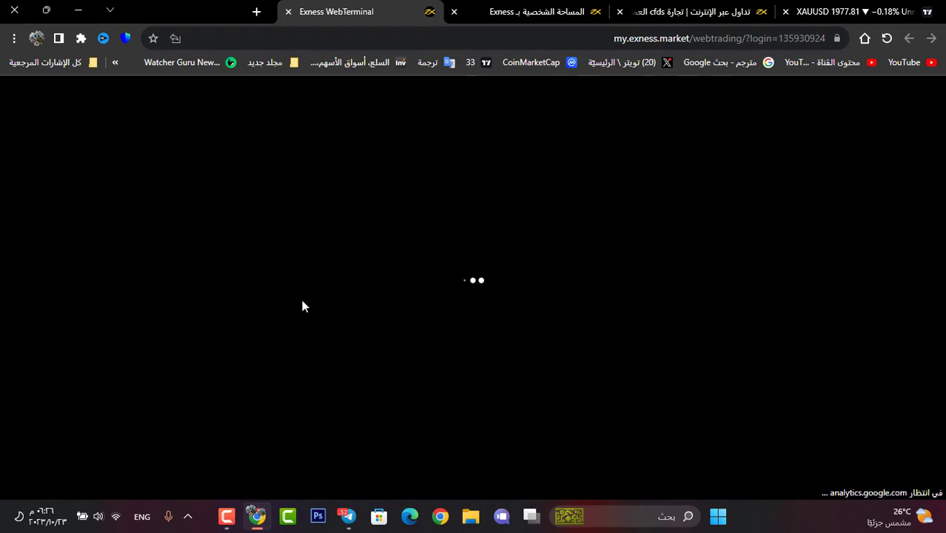
{"action": "left_click", "coordinate": [228, 517]}
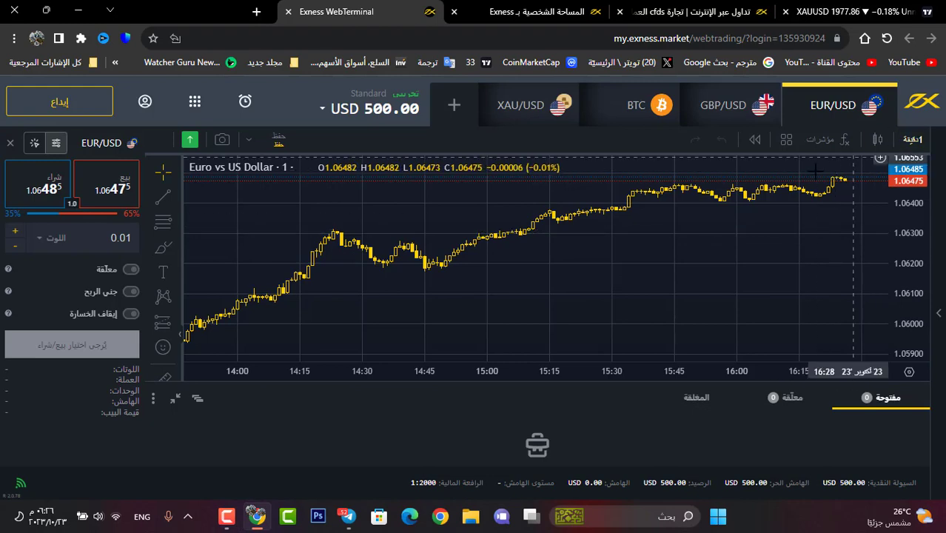
Step: Start a new EUR/USD order and set its lot size to 0.05
{"action": "left_click_drag", "start_coordinate": [774, 248], "coordinate": [663, 336]}
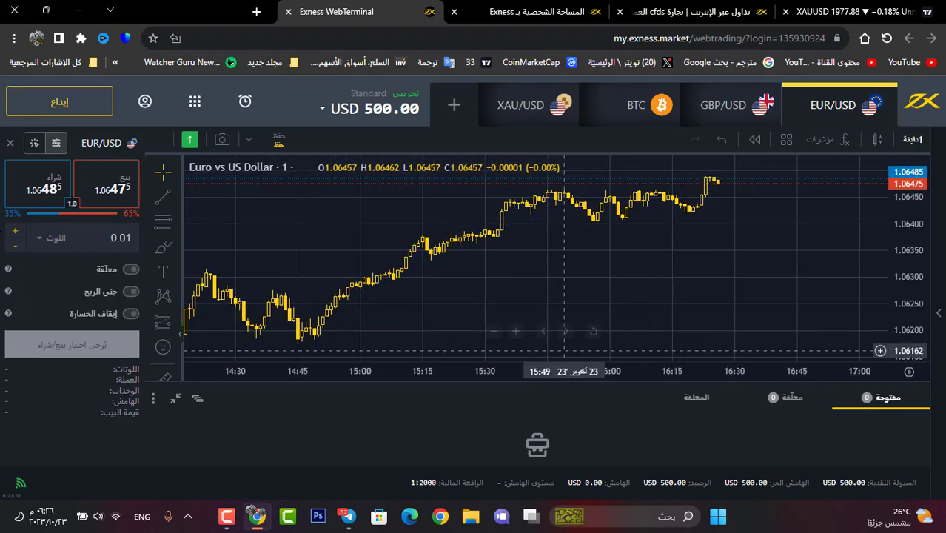
{"action": "left_click", "coordinate": [87, 190]}
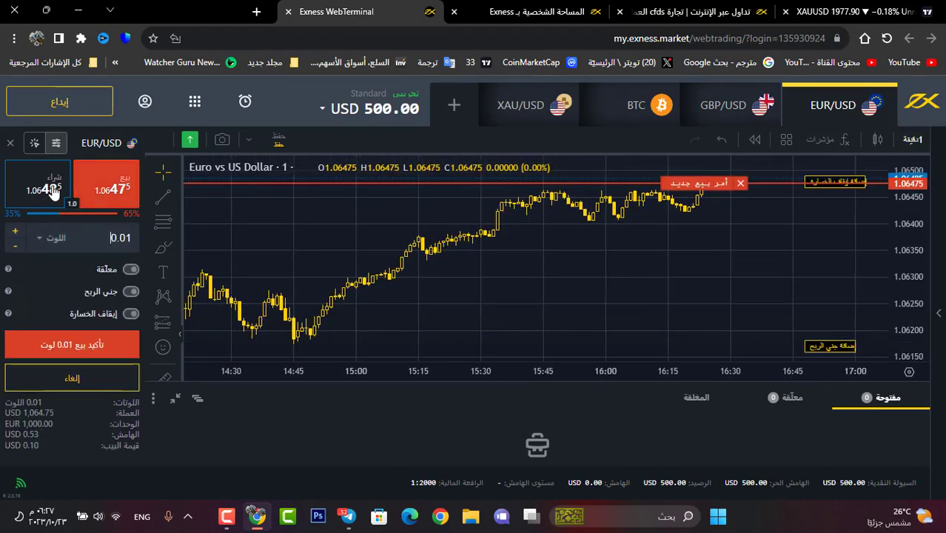
{"action": "left_click", "coordinate": [120, 180]}
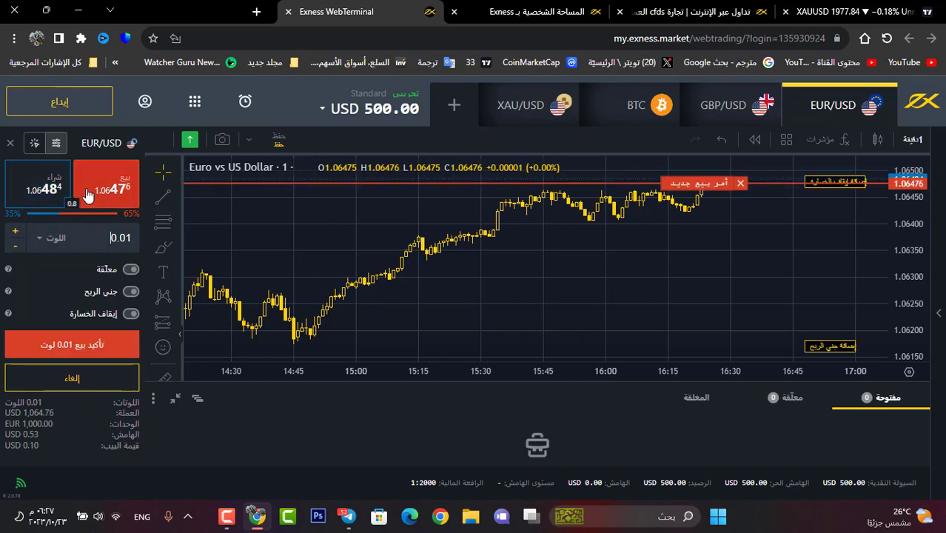
{"action": "left_click", "coordinate": [58, 188]}
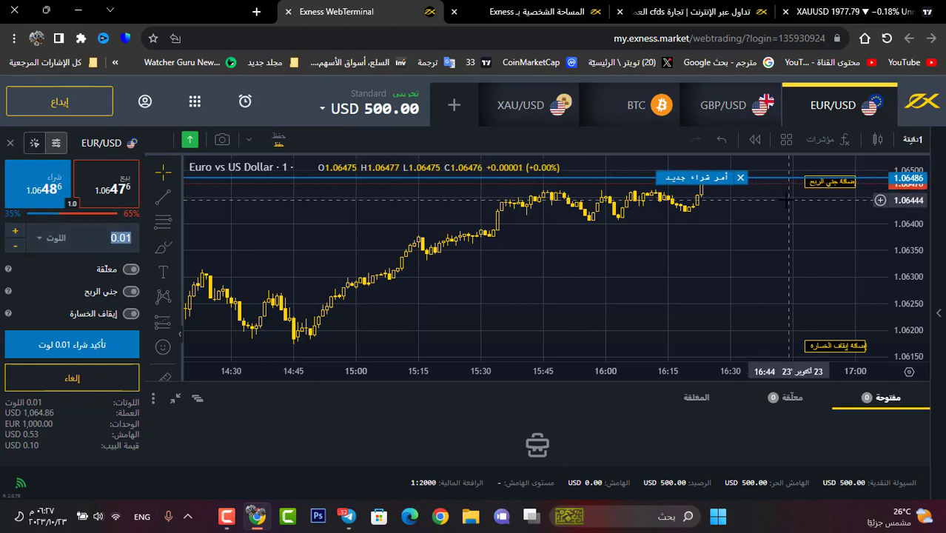
{"action": "type", "text": "0"}
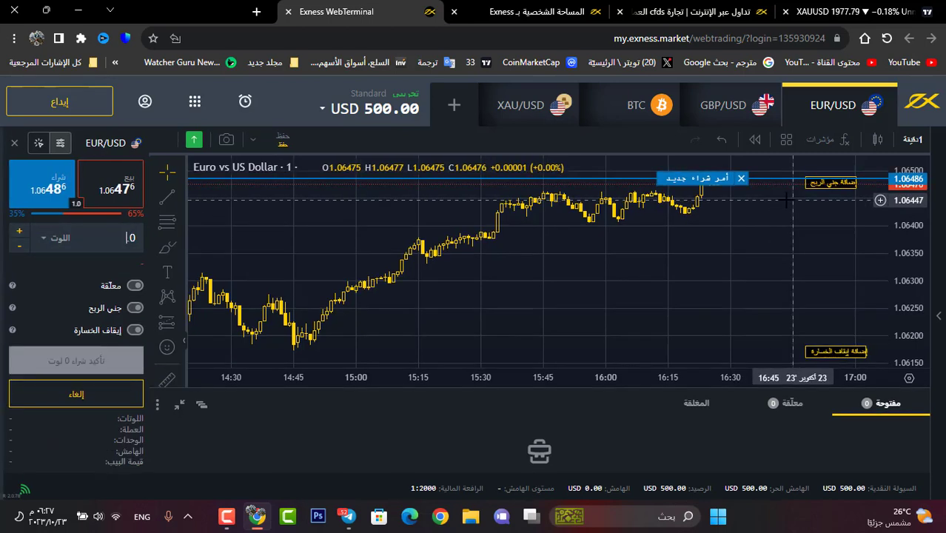
{"action": "type", "text": ".05"}
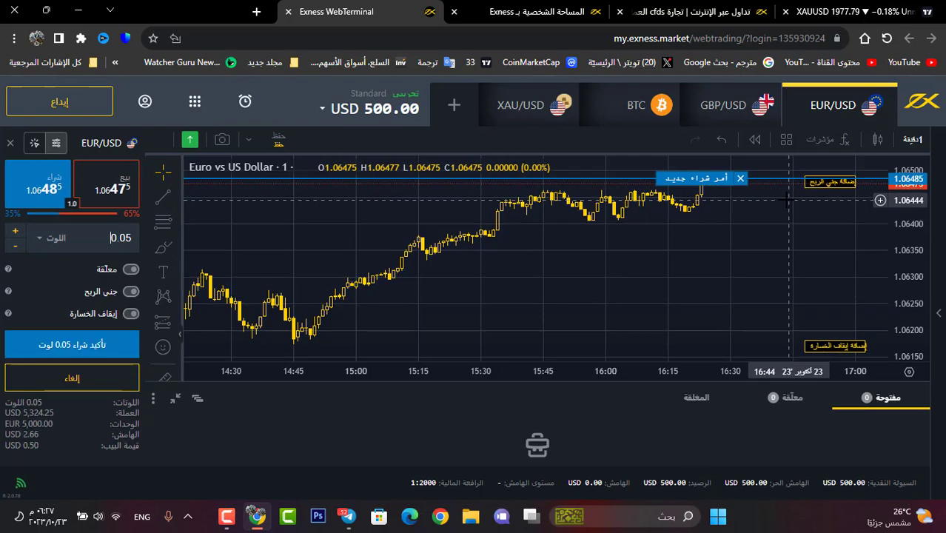
{"action": "key", "text": "BackSpace"}
{"action": "key", "text": "BackSpace"}
{"action": "type", "text": "1"}
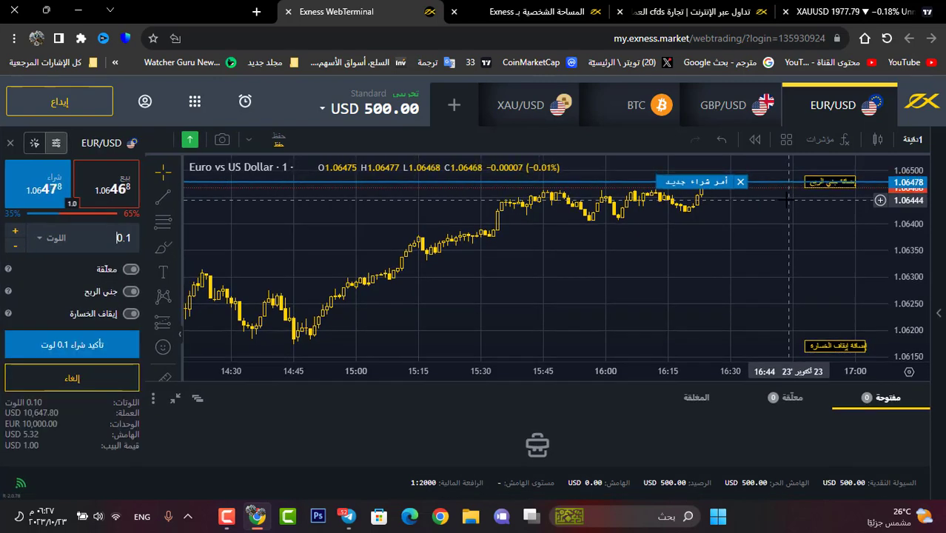
{"action": "key", "text": "BackSpace"}
{"action": "key", "text": "BackSpace"}
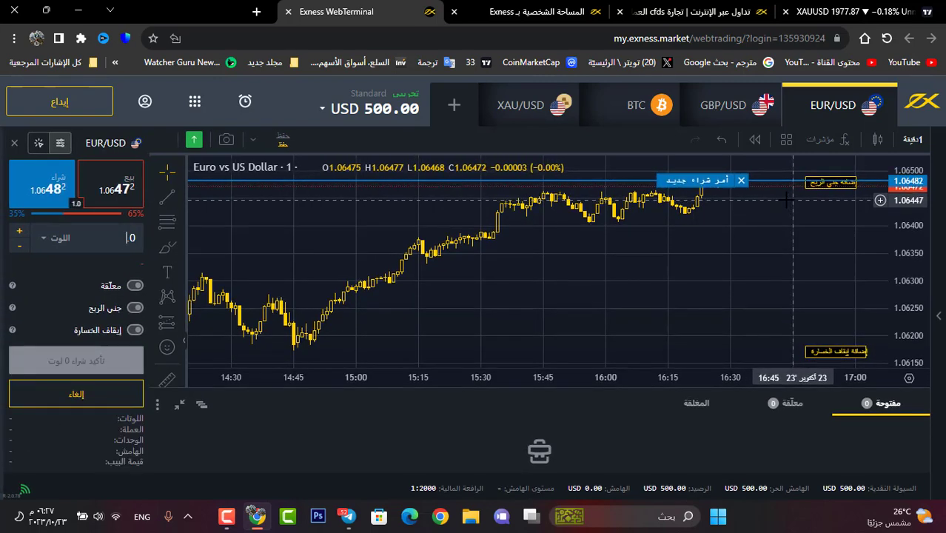
{"action": "type", "text": ".05"}
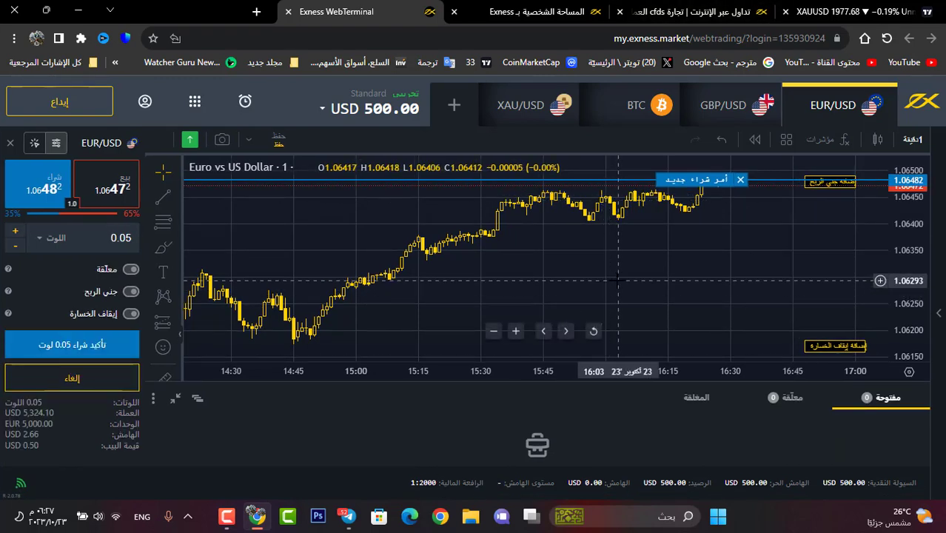
Step: Switch the order back to Sell and confirm the 0.05-lot EUR/USD sale
{"action": "left_click_drag", "start_coordinate": [618, 280], "coordinate": [542, 281]}
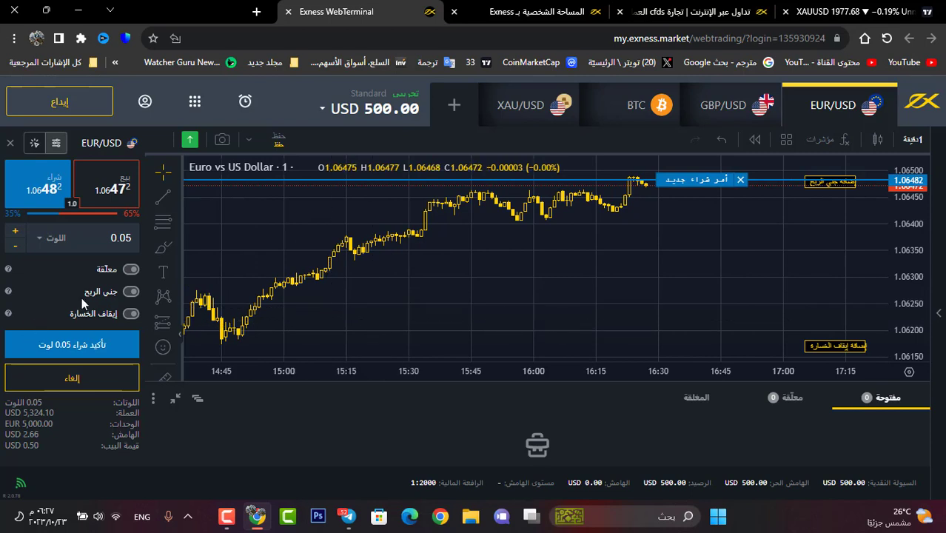
{"action": "left_click", "coordinate": [106, 187]}
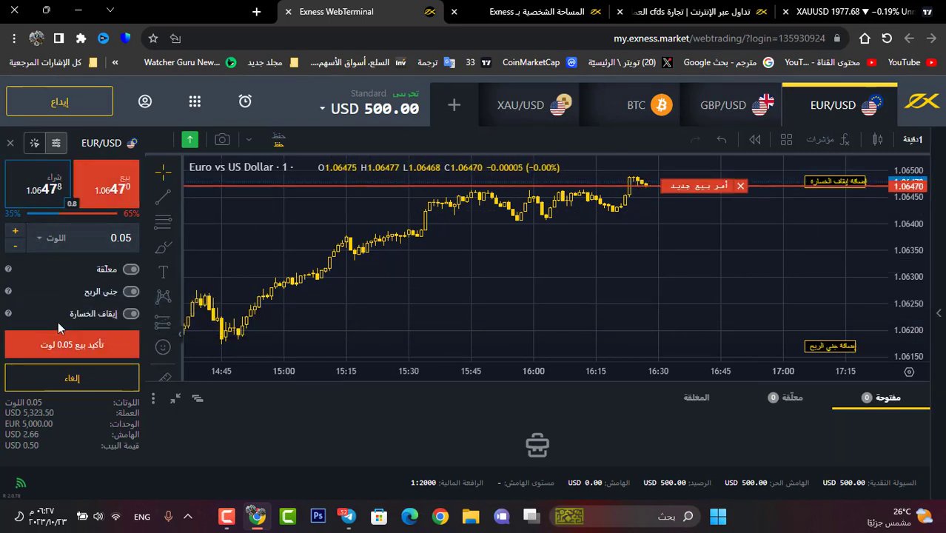
{"action": "left_click", "coordinate": [59, 345]}
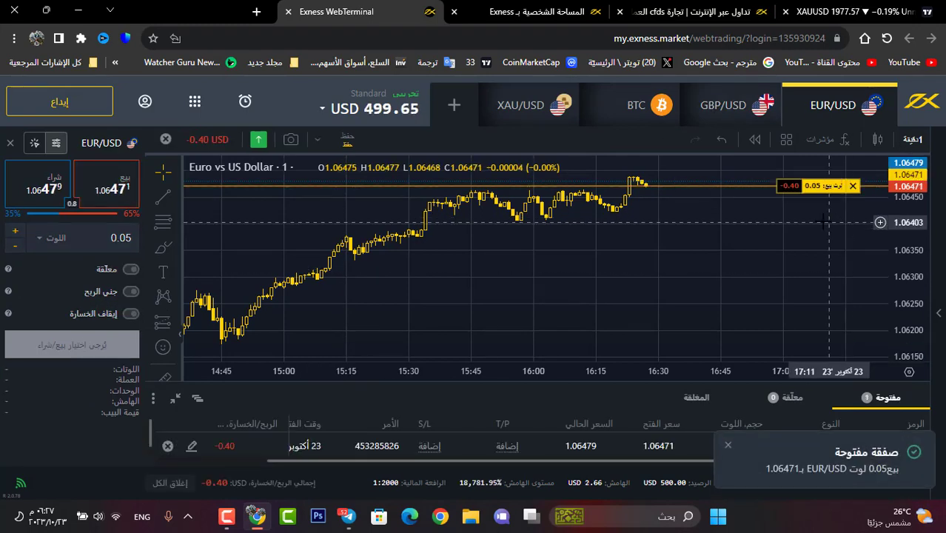
Step: Set the EUR/USD chart to 15-minute filled candles, then switch to the BTC chart
{"action": "left_click", "coordinate": [911, 139]}
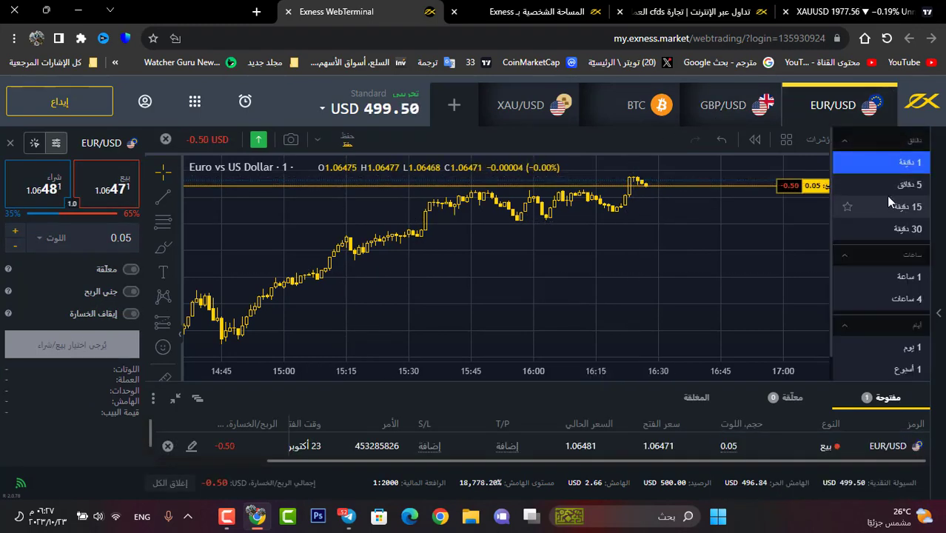
{"action": "left_click", "coordinate": [884, 204]}
{"action": "left_click", "coordinate": [882, 139]}
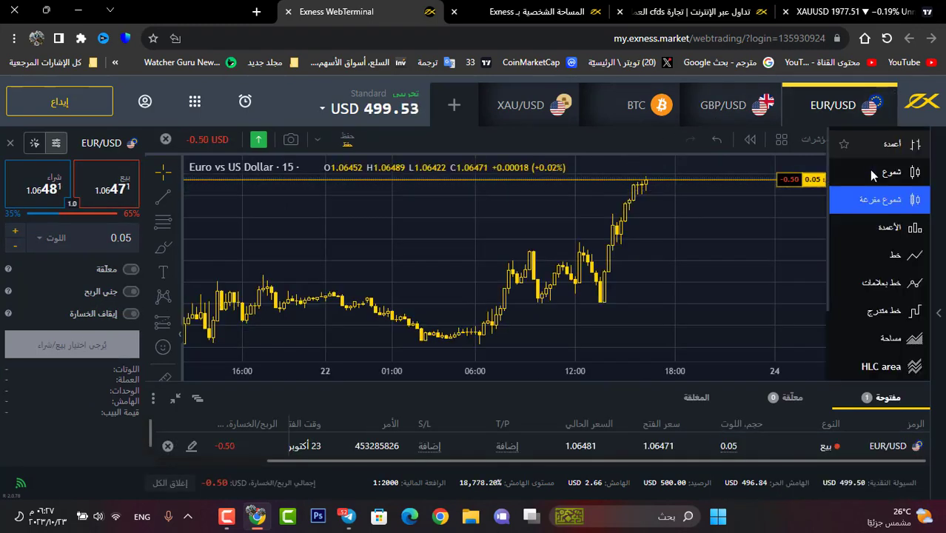
{"action": "left_click", "coordinate": [877, 176]}
{"action": "scroll", "coordinate": [413, 270], "scroll_direction": "up", "scroll_amount": 2}
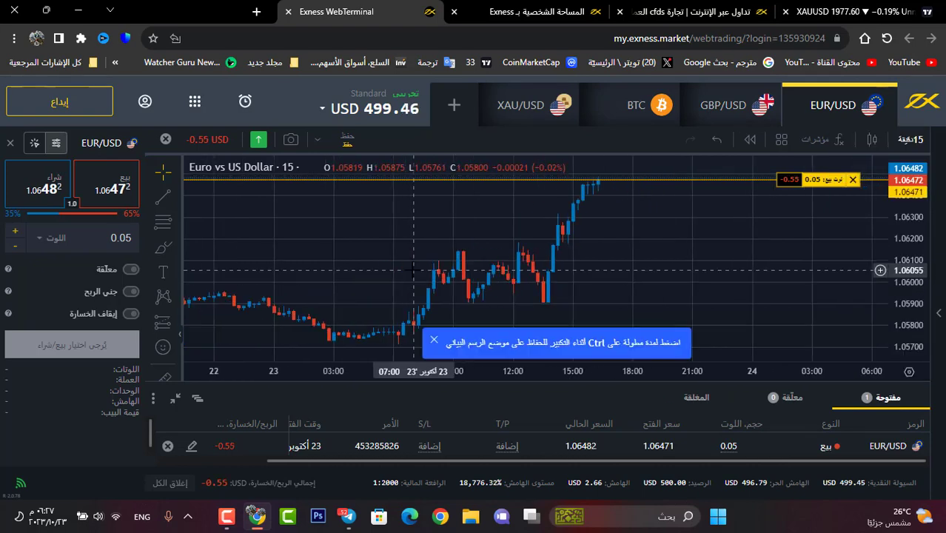
{"action": "scroll", "coordinate": [413, 270], "scroll_direction": "down", "scroll_amount": 3}
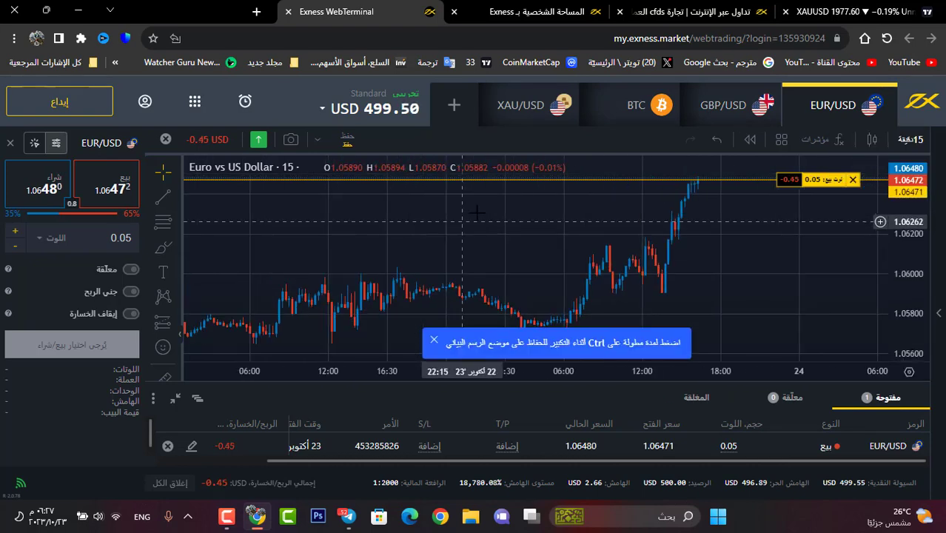
{"action": "left_click", "coordinate": [659, 125]}
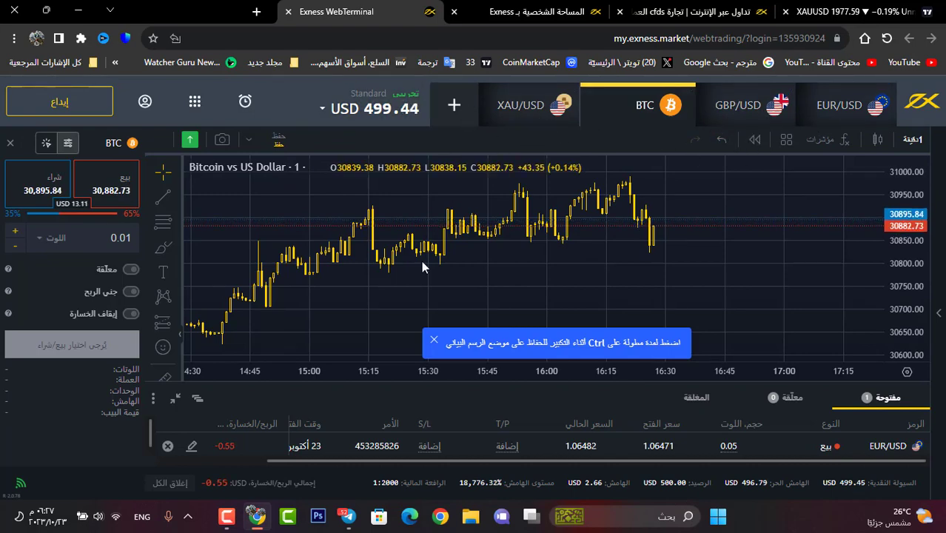
Step: In the new-instrument picker, briefly view Metals, then list Crypto symbols like BTC/AUD, ETH and LTC
{"action": "left_click", "coordinate": [453, 105]}
{"action": "left_click", "coordinate": [414, 190]}
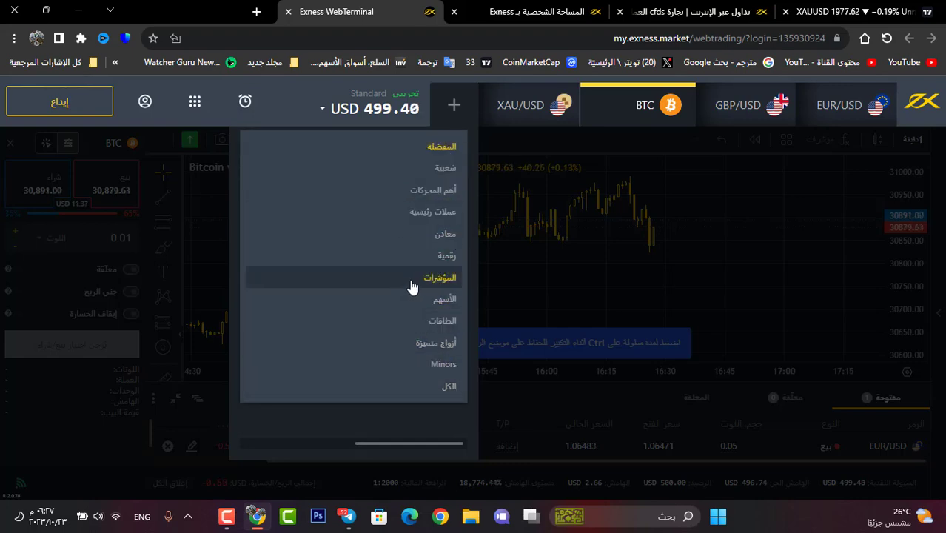
{"action": "left_click", "coordinate": [444, 234]}
{"action": "left_click", "coordinate": [439, 193]}
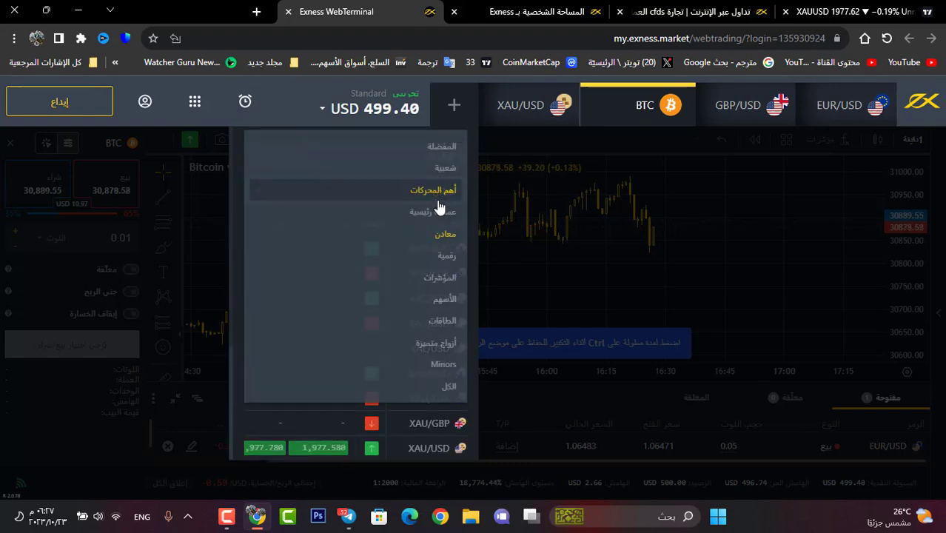
{"action": "left_click", "coordinate": [429, 256]}
{"action": "scroll", "coordinate": [435, 306], "scroll_direction": "down", "scroll_amount": 1}
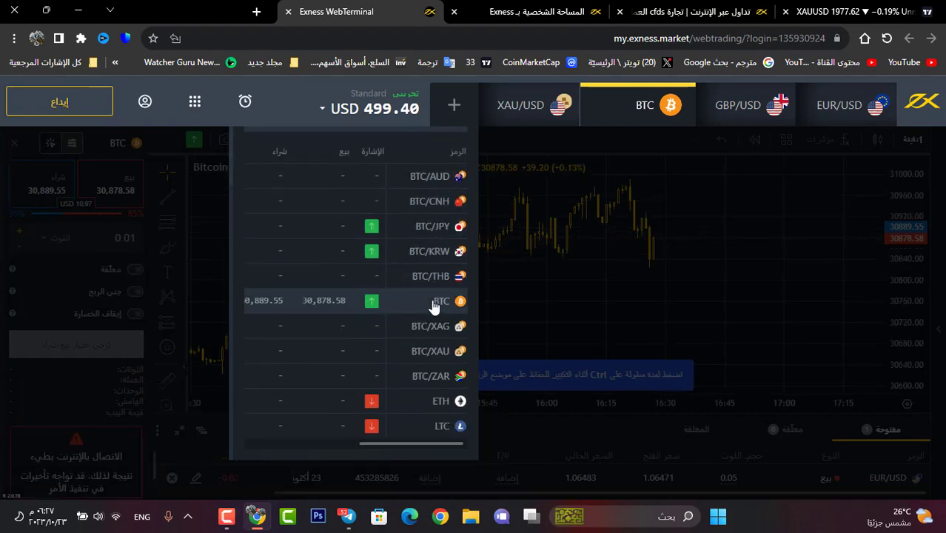